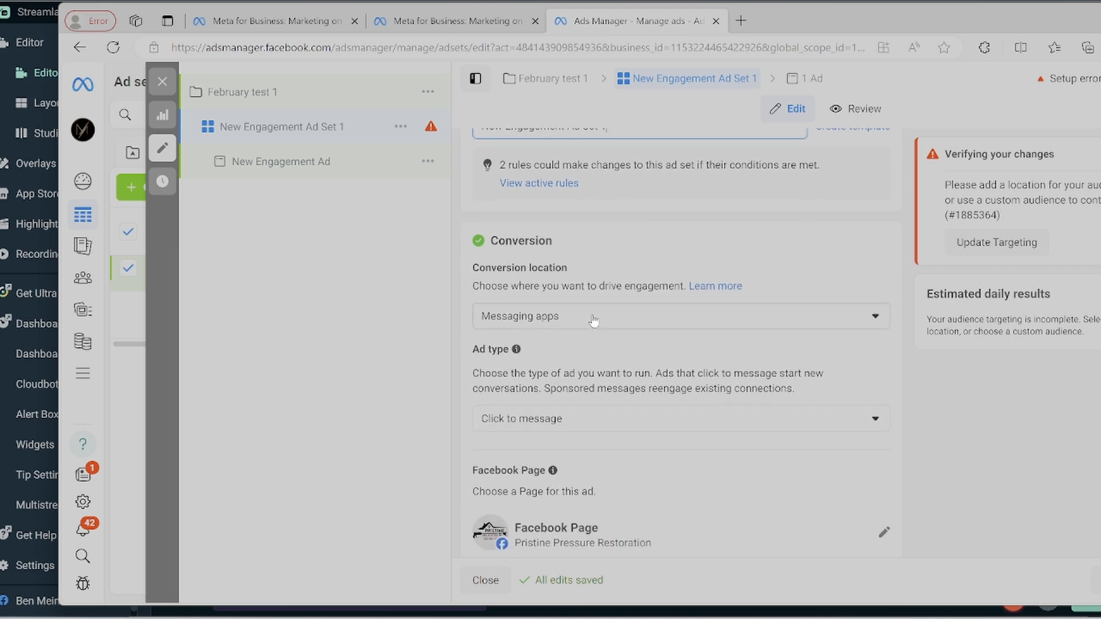
Step: Review the ad set's conversion location and ad type, and browse the Facebook Pages available for the ad
scroll(597, 315, down, 2)
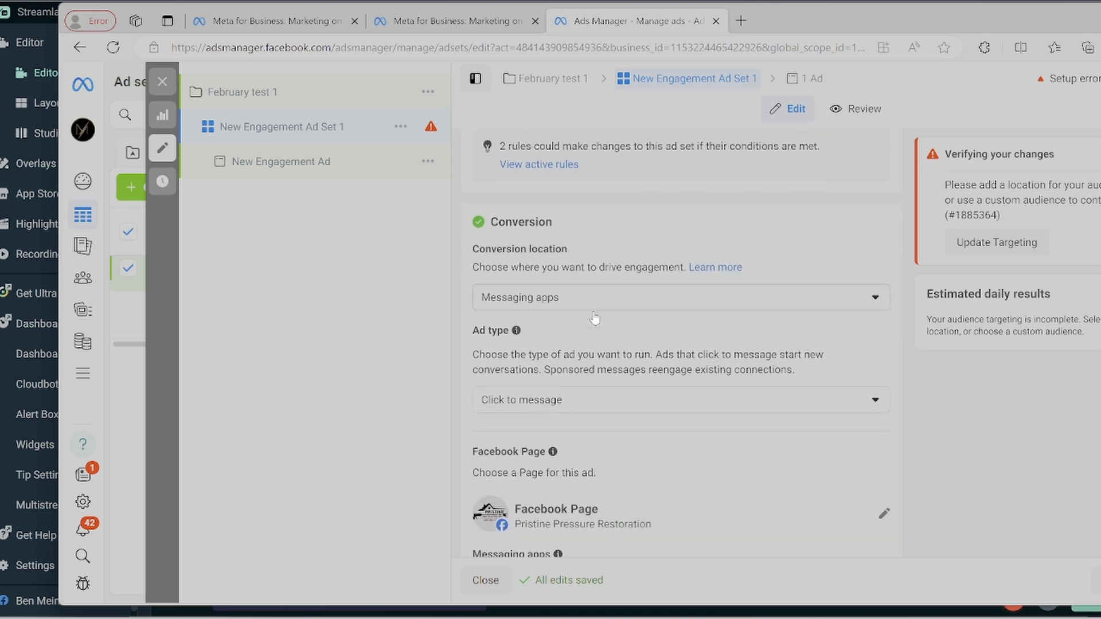
scroll(595, 317, down, 1)
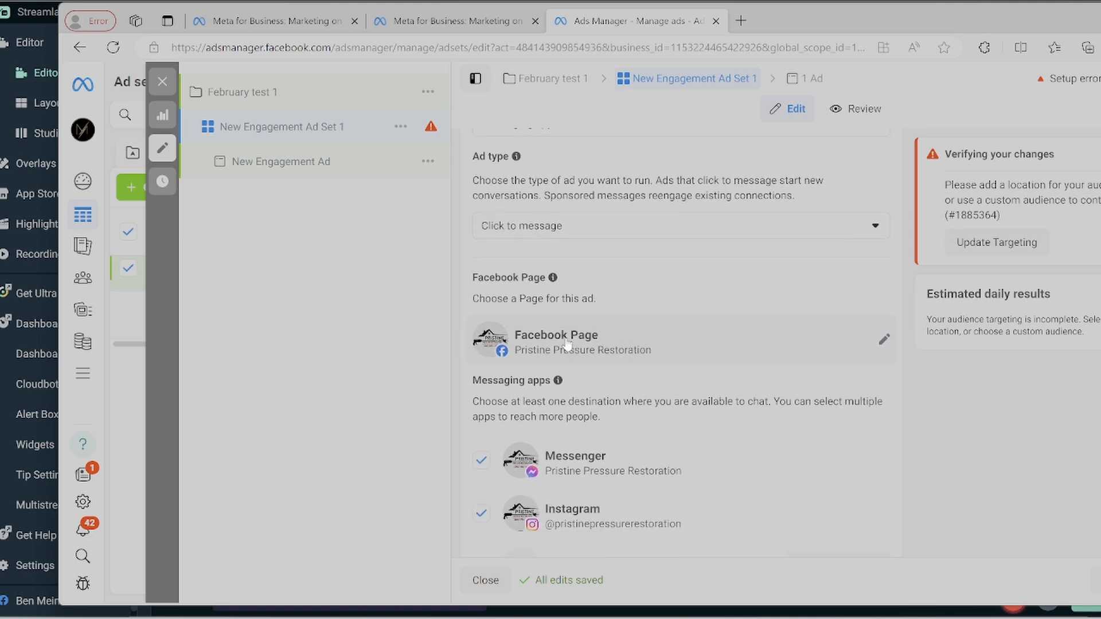
scroll(567, 355, up, 1)
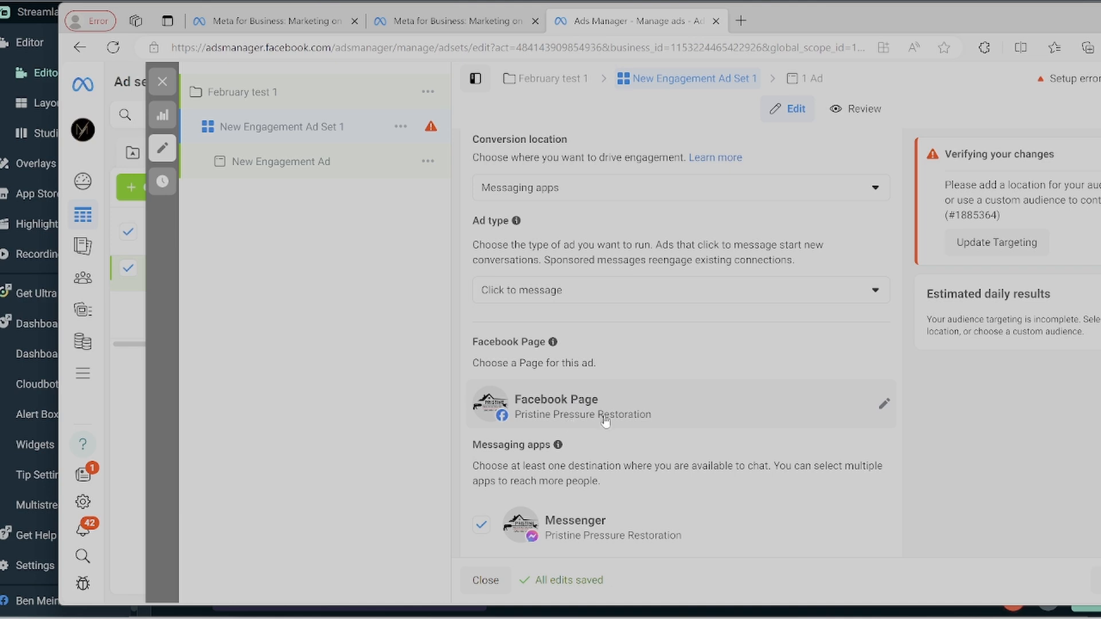
click(884, 404)
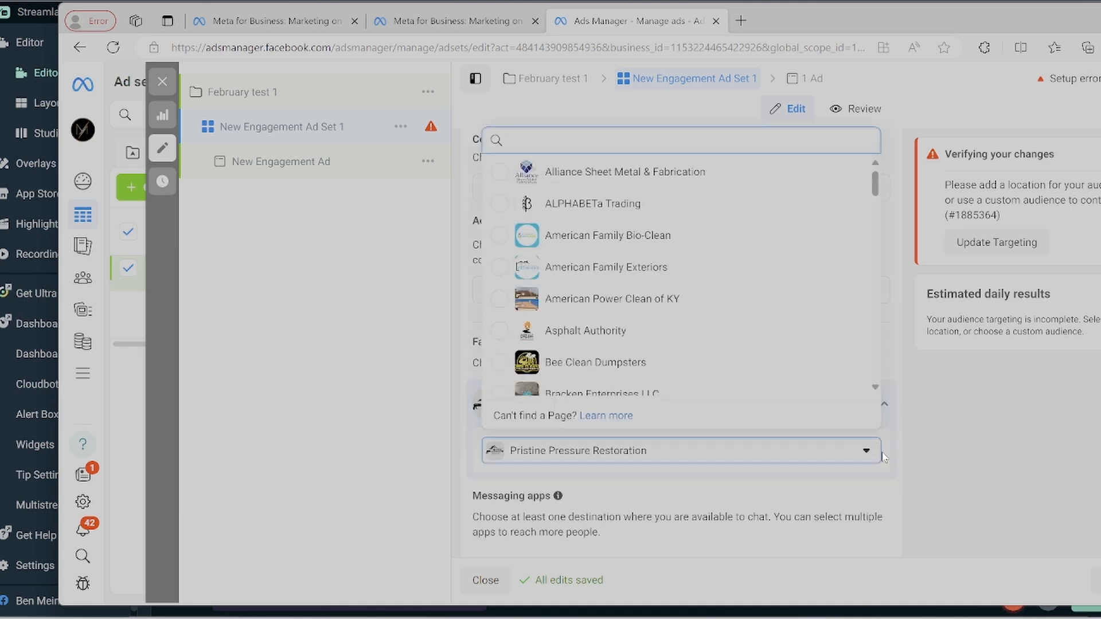
scroll(668, 293, down, 3)
scroll(803, 366, down, 3)
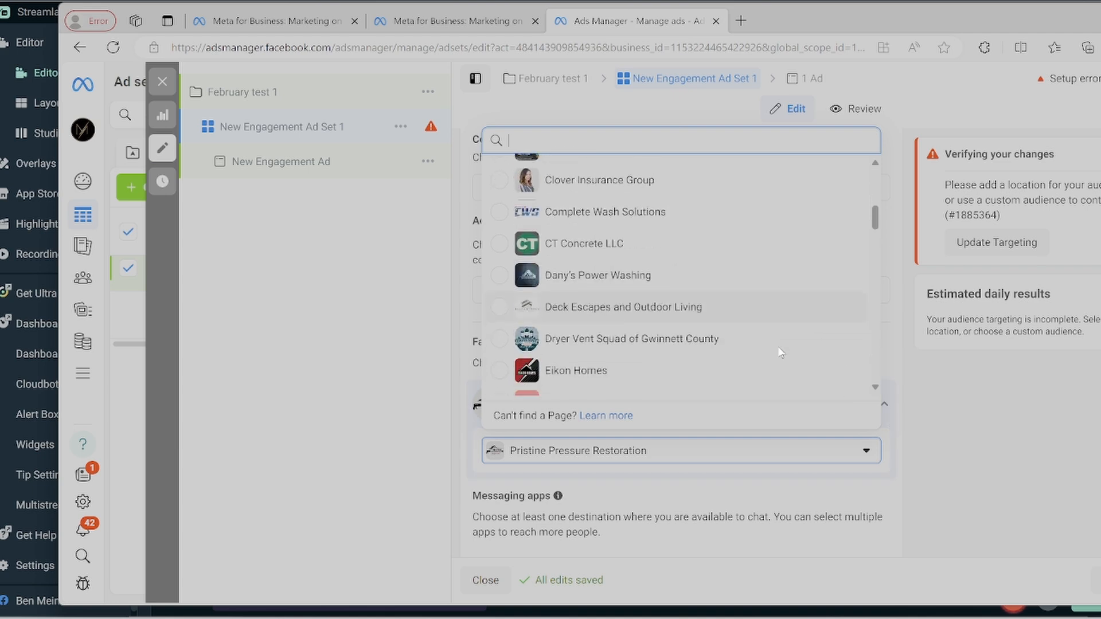
click(961, 462)
Step: Examine the messaging app destinations, performance goal and bid control in the ad set's conversion settings
scroll(659, 431, down, 2)
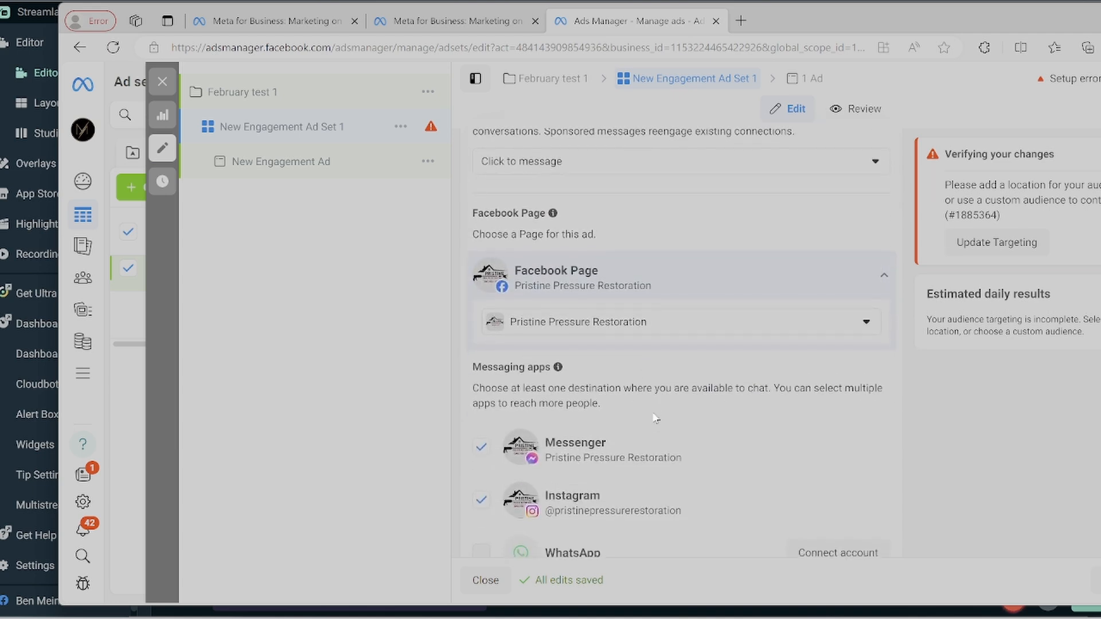
scroll(523, 348, down, 1)
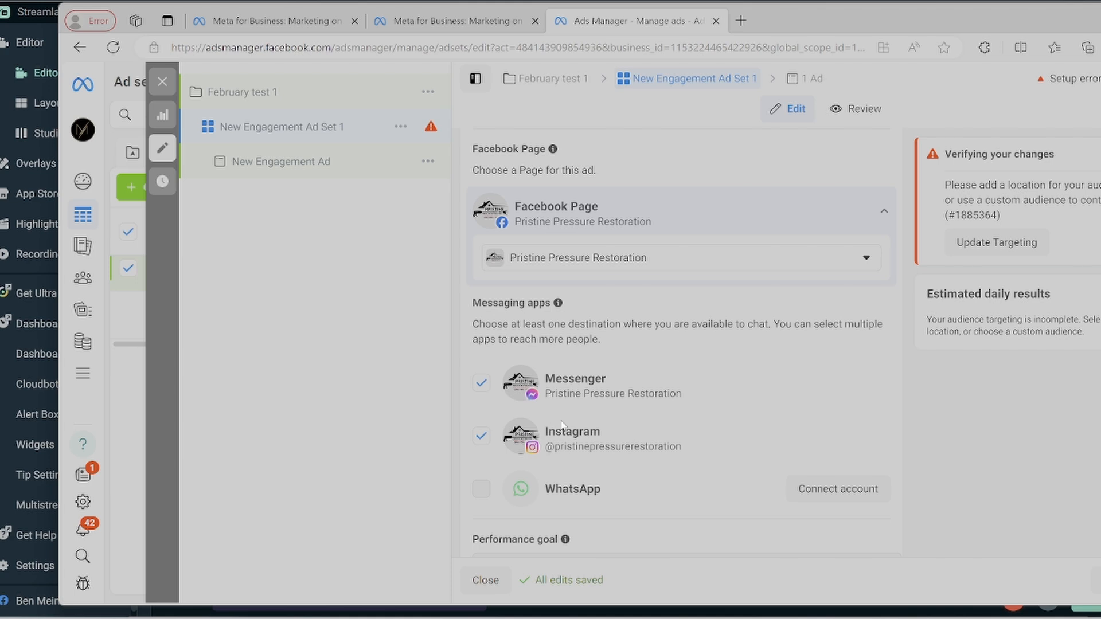
scroll(562, 424, down, 6)
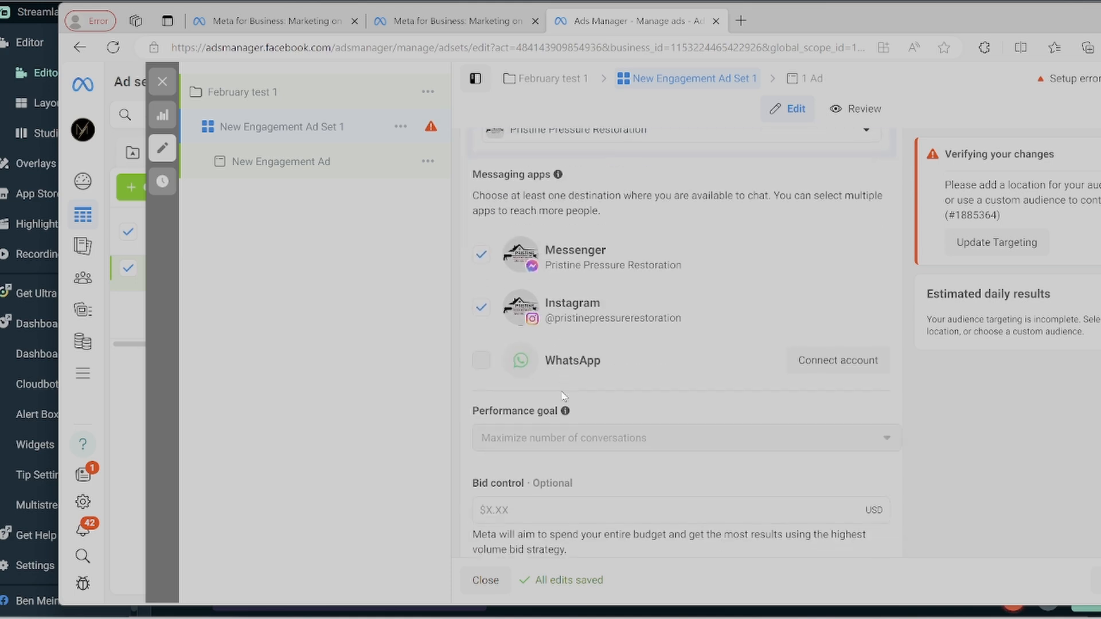
scroll(564, 410, up, 2)
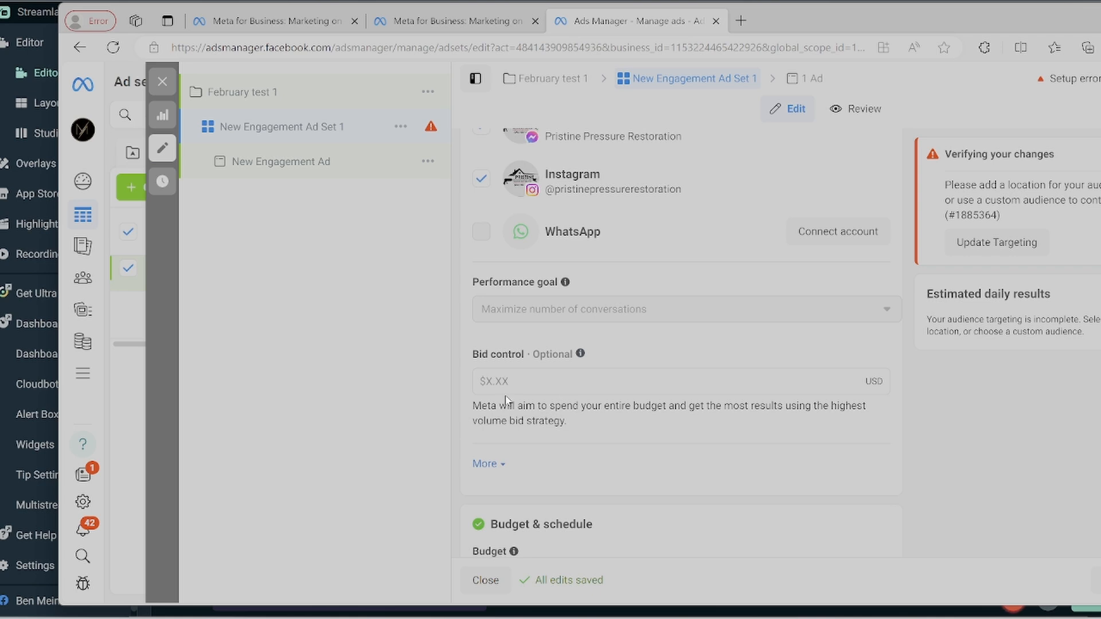
Step: Expand the additional conversion options and examine when charges apply and which delivery type is used
click(487, 464)
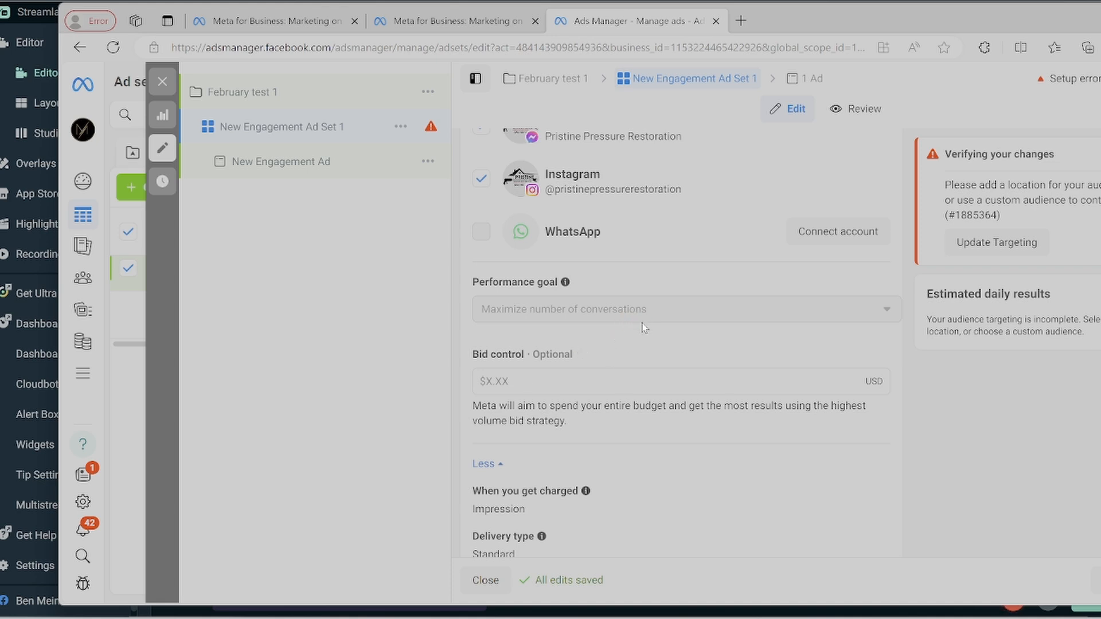
mouse_move(626, 319)
scroll(618, 354, down, 1)
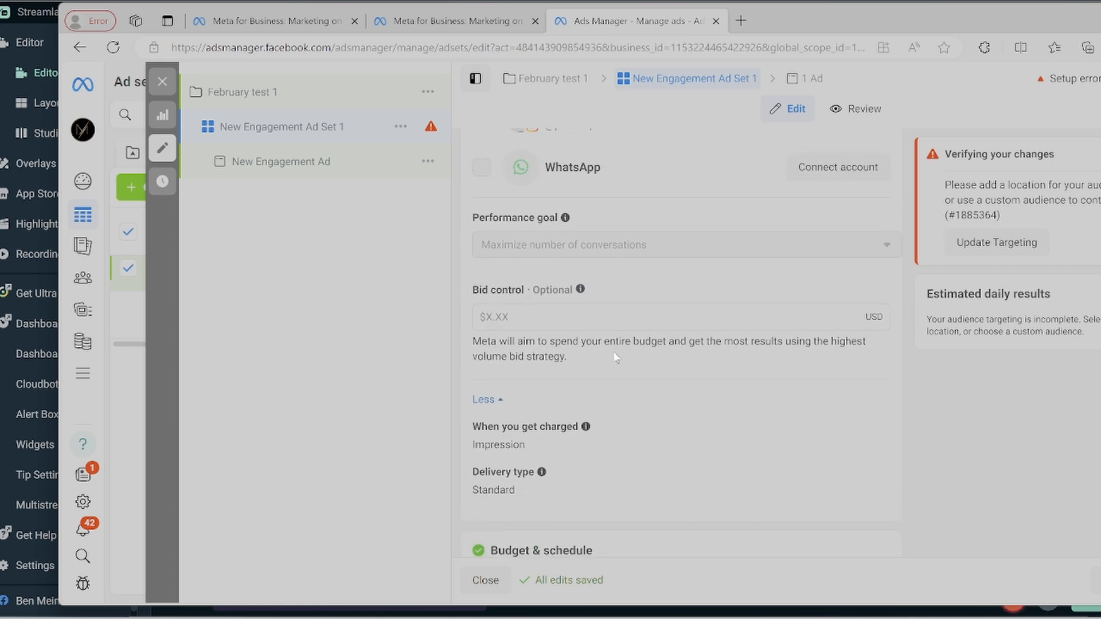
scroll(660, 378, down, 1)
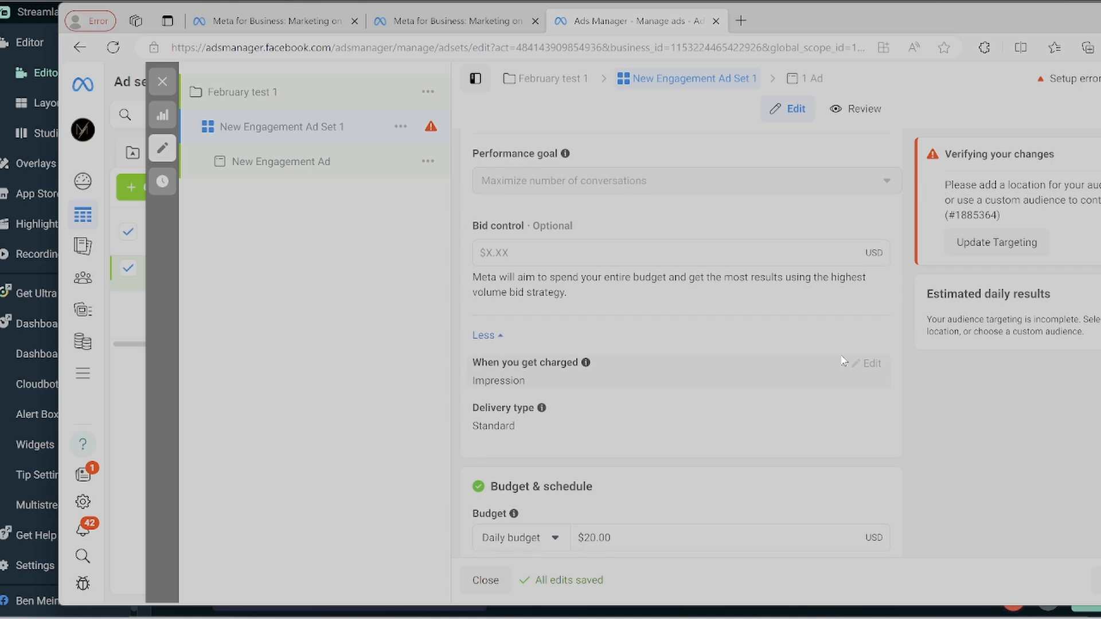
scroll(586, 382, down, 1)
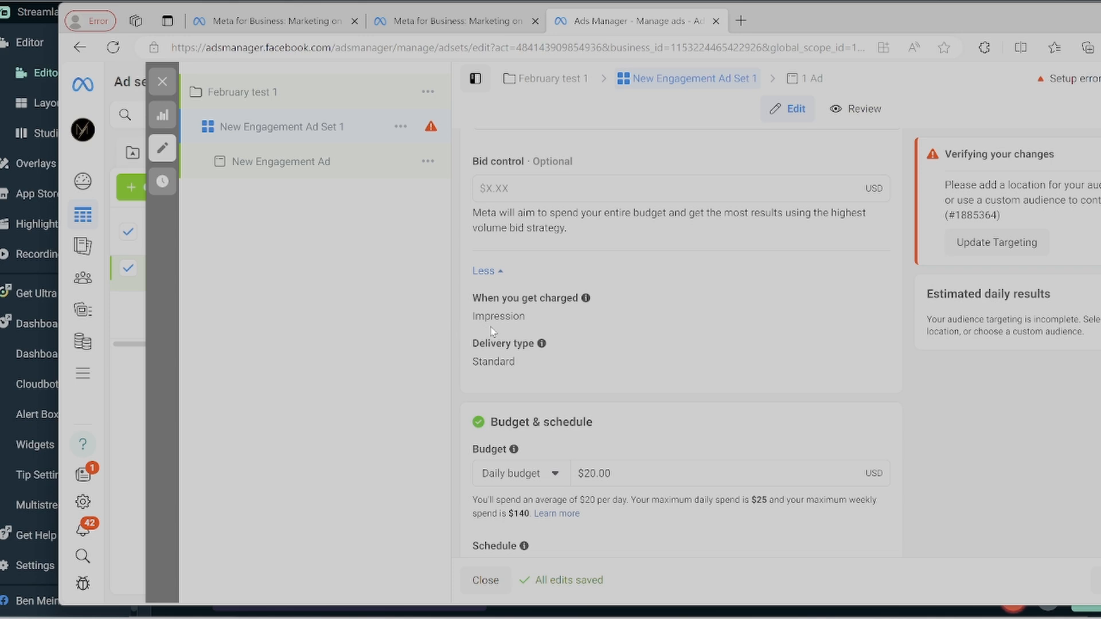
scroll(495, 332, up, 1)
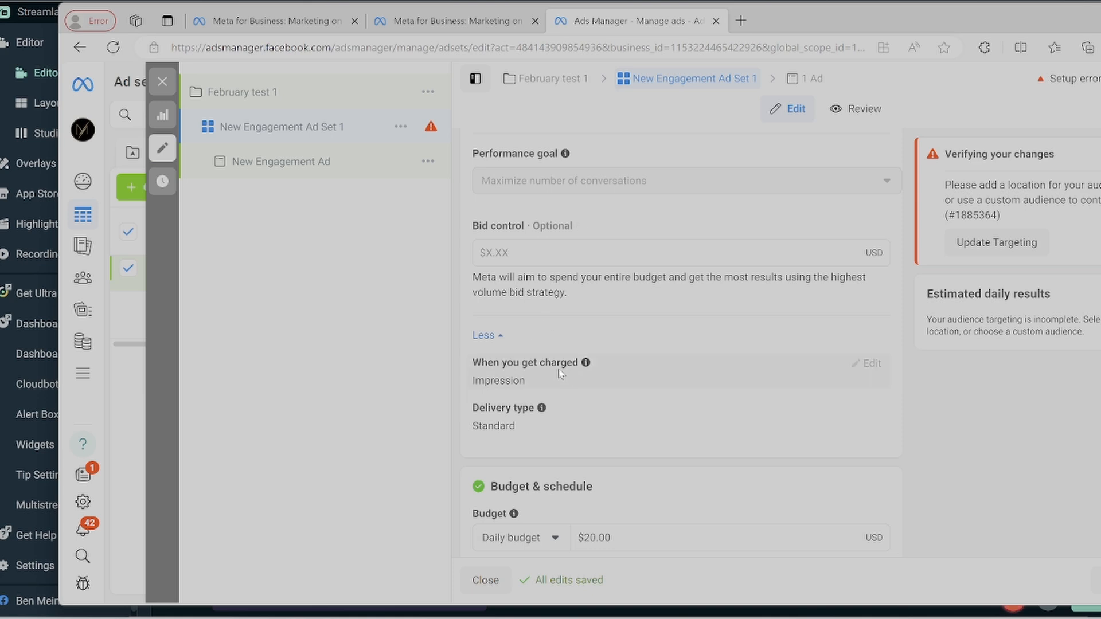
scroll(567, 377, down, 2)
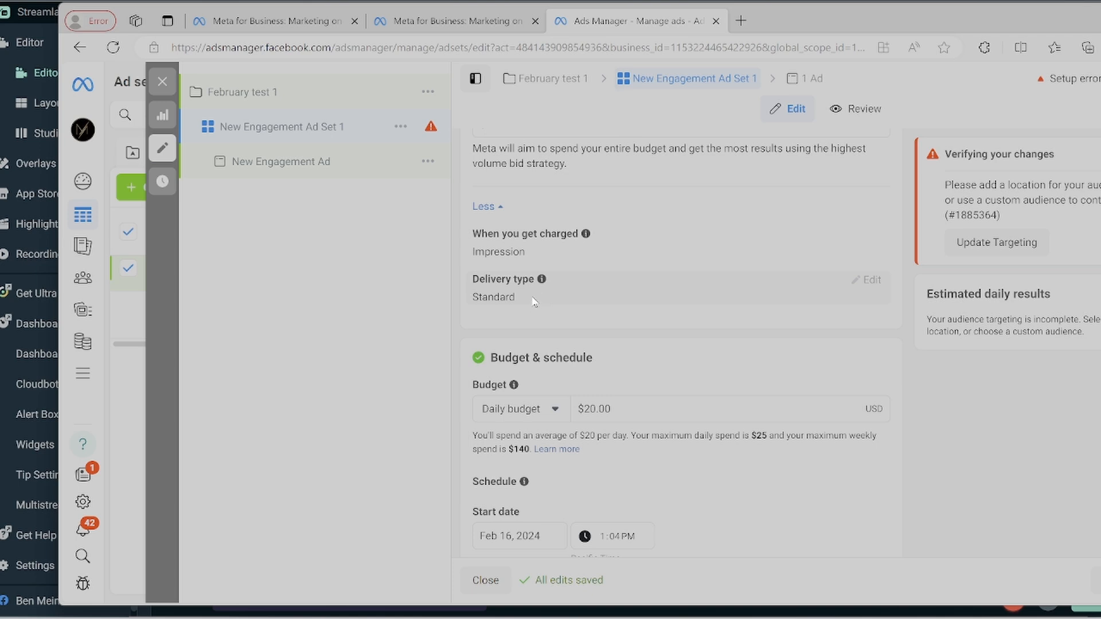
Step: Examine the ad set's budget type and amount, start date and end date options
scroll(544, 301, down, 1)
scroll(545, 312, down, 1)
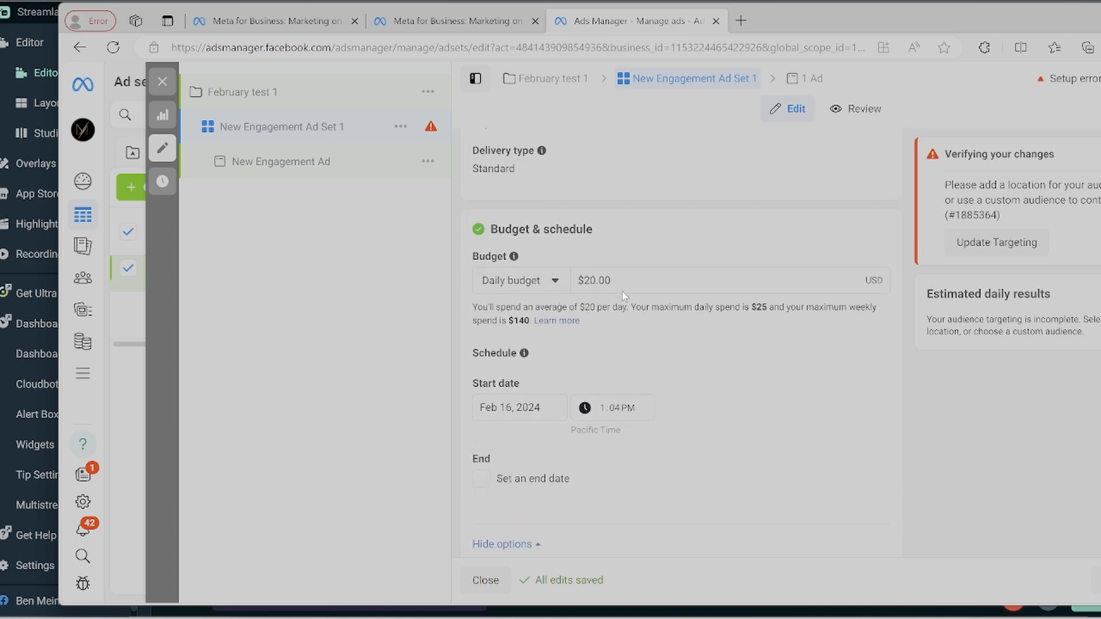
scroll(620, 286, down, 1)
scroll(619, 286, down, 1)
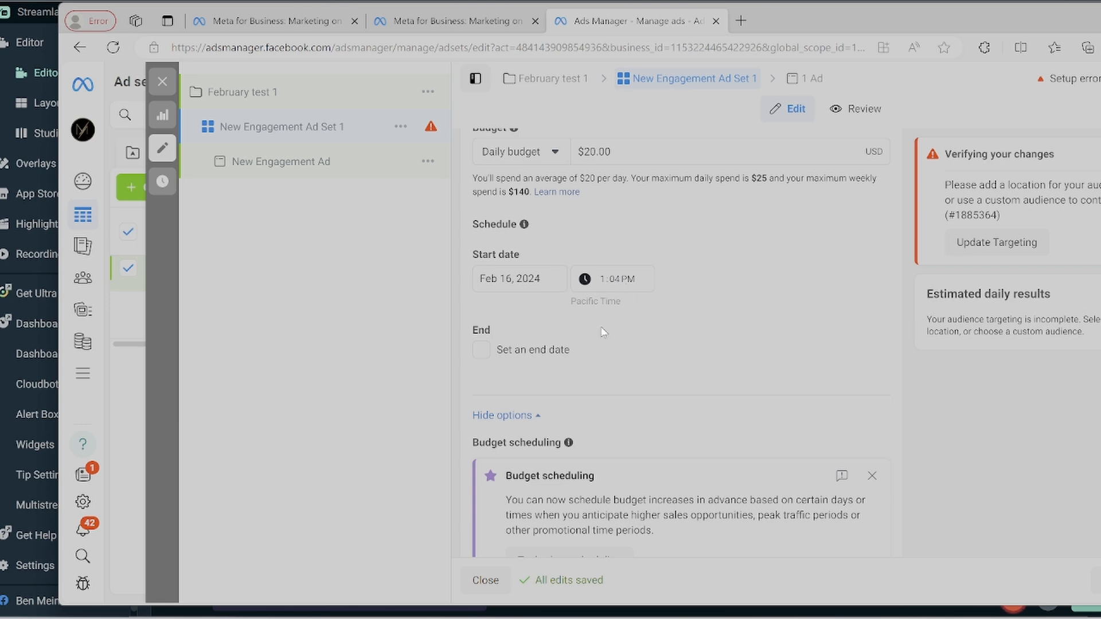
scroll(603, 331, up, 1)
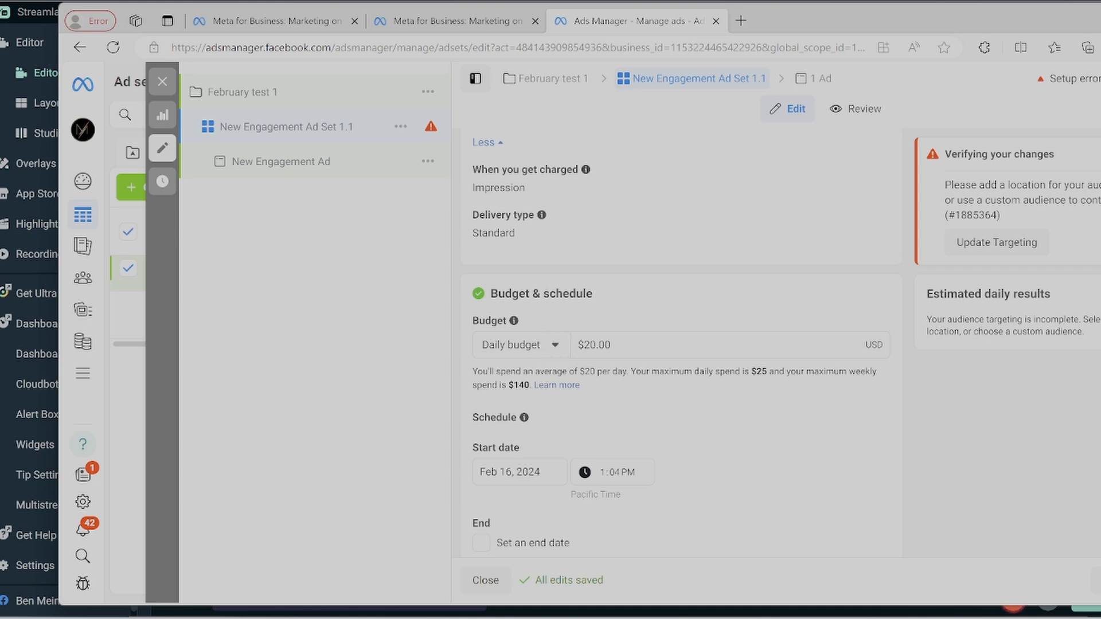
scroll(632, 386, down, 3)
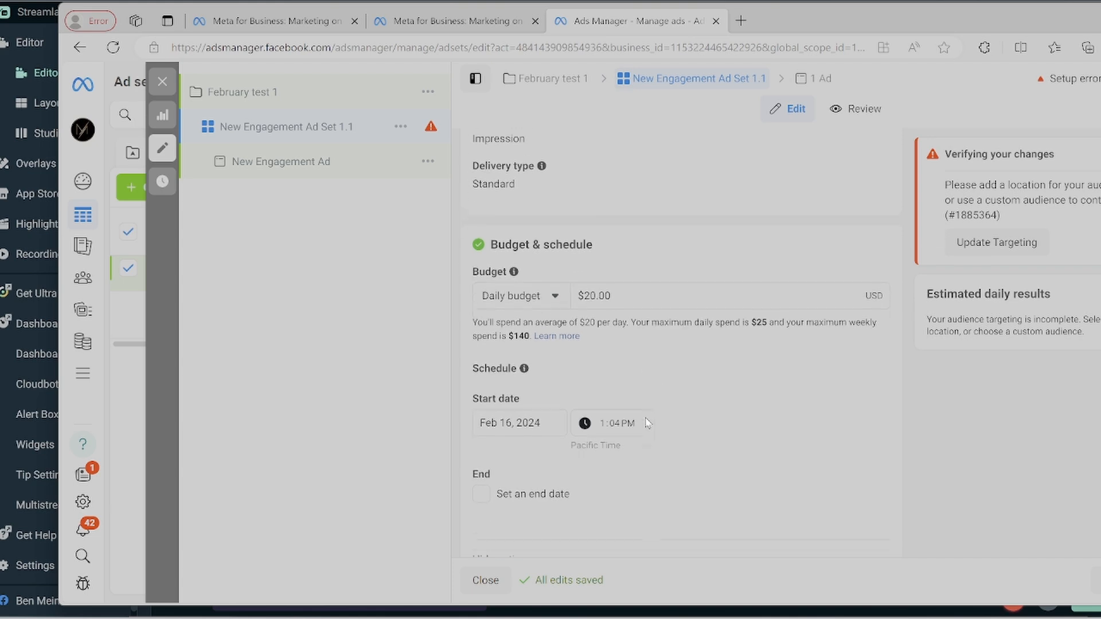
scroll(634, 387, up, 3)
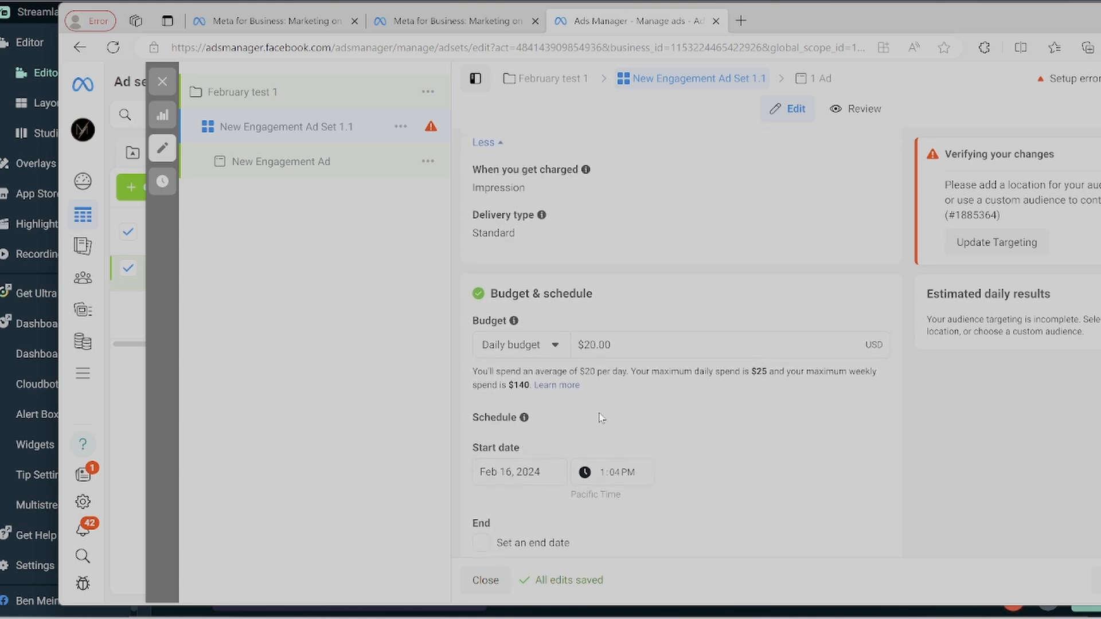
scroll(635, 388, down, 1)
scroll(603, 319, up, 1)
scroll(630, 366, down, 2)
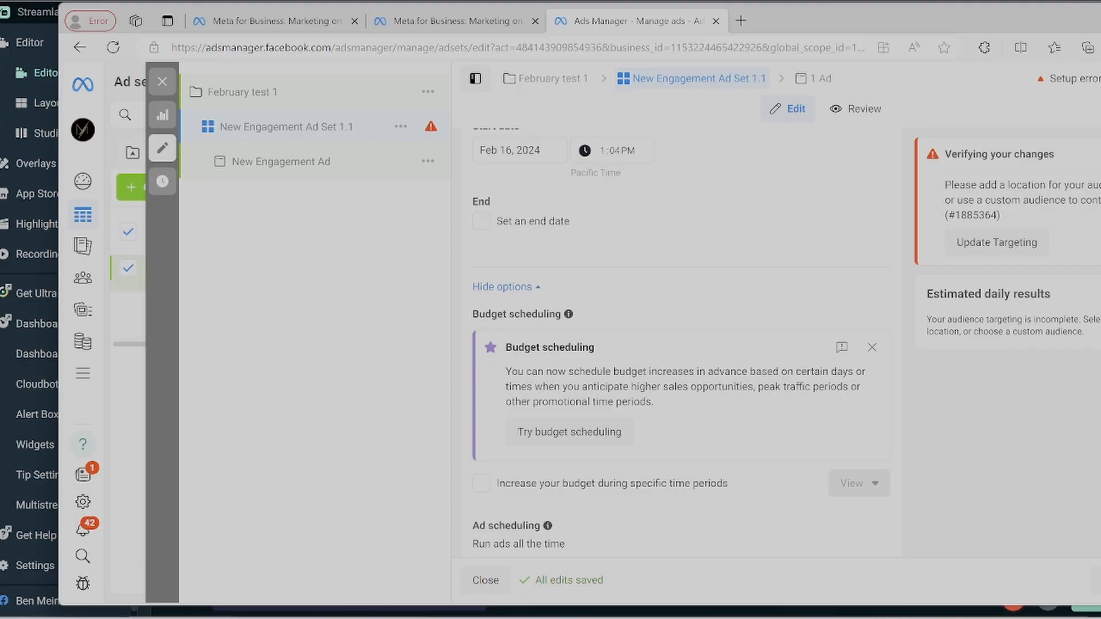
scroll(624, 366, up, 1)
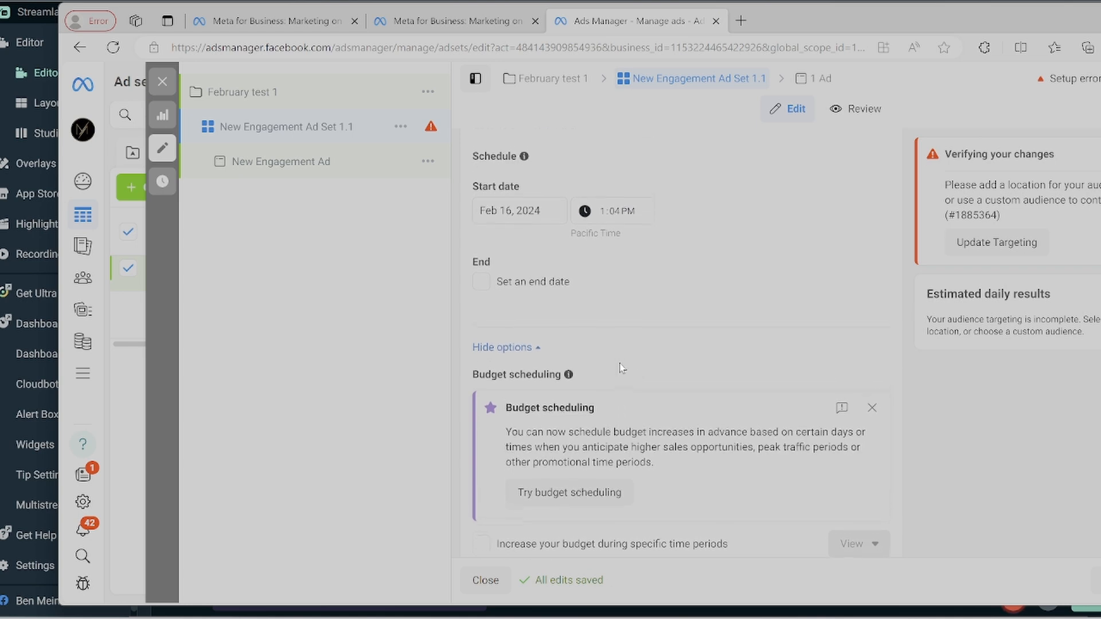
scroll(534, 304, up, 1)
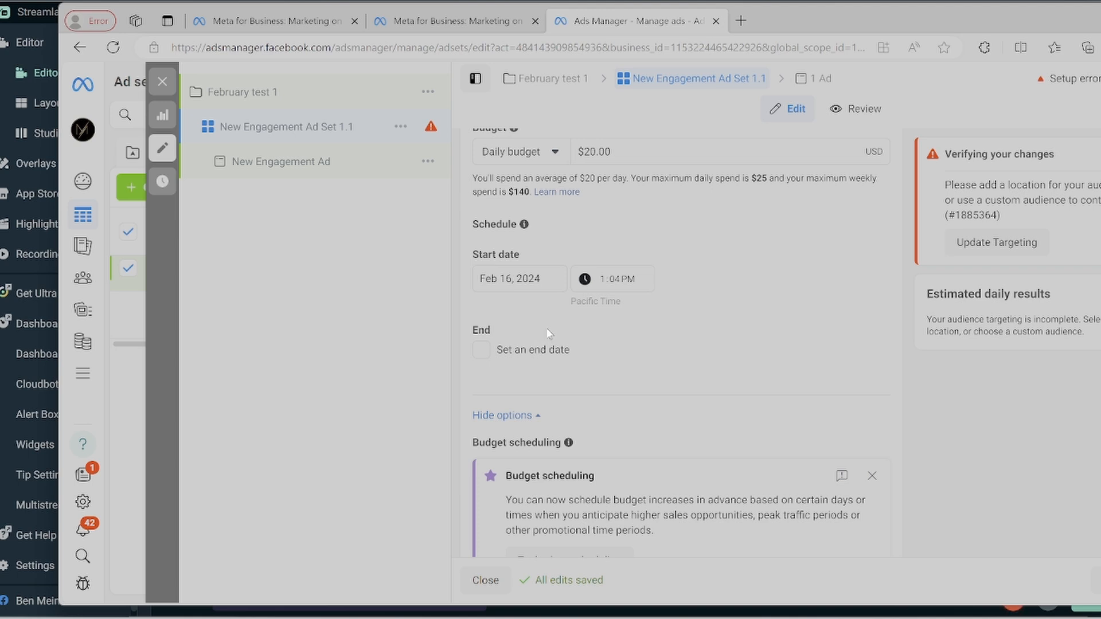
scroll(547, 331, up, 1)
scroll(547, 332, down, 1)
Step: Examine the budget scheduling and ad scheduling options of the ad set
scroll(585, 356, down, 2)
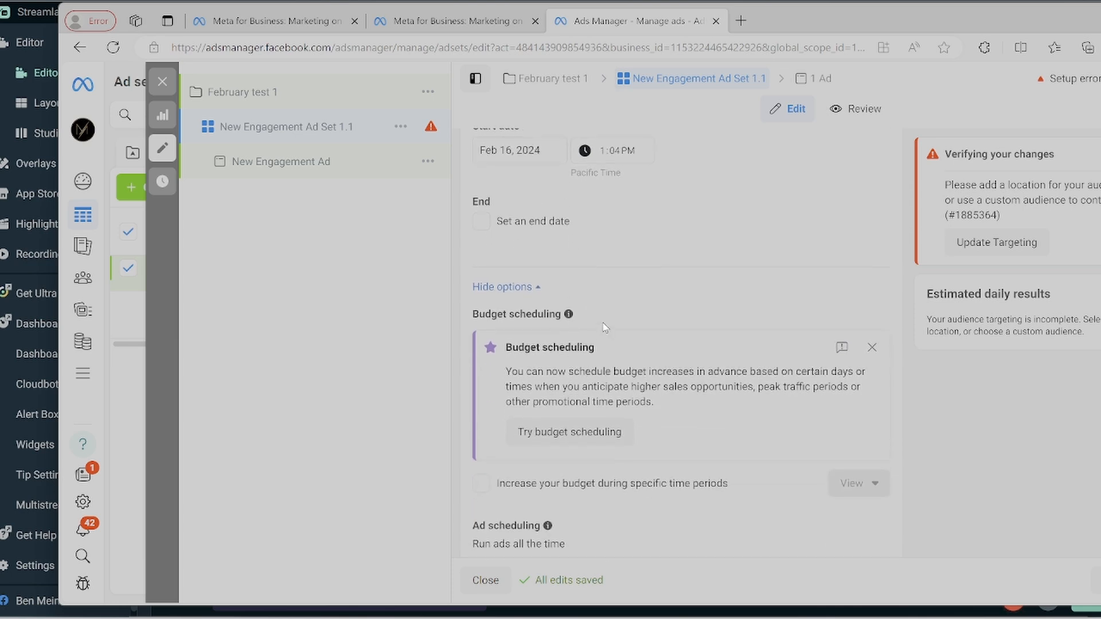
scroll(608, 327, down, 2)
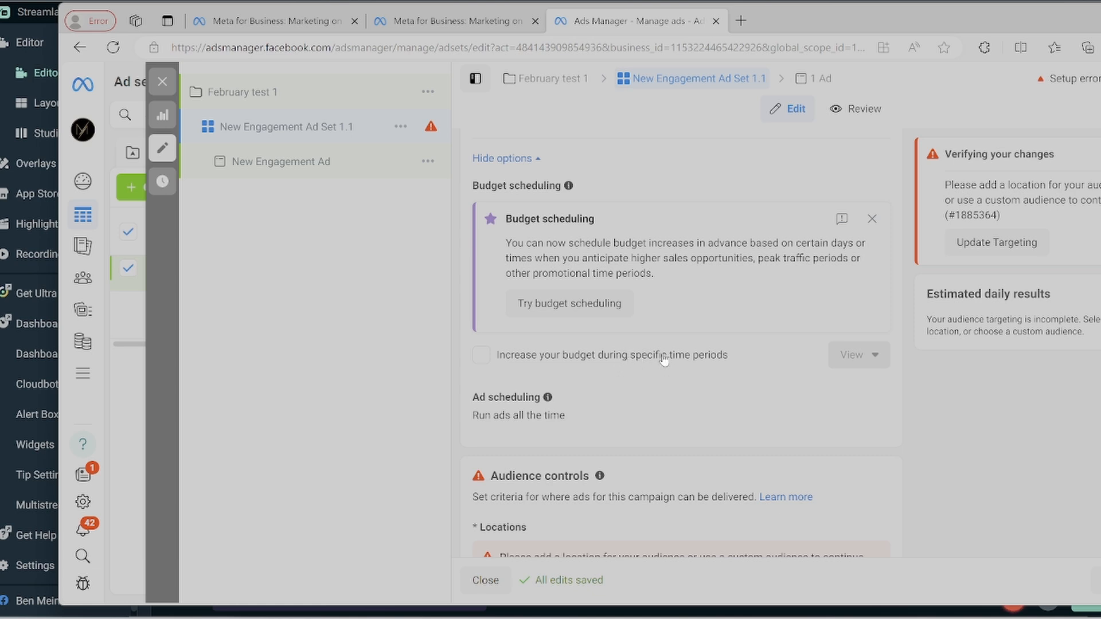
scroll(665, 359, up, 1)
scroll(664, 360, down, 1)
Step: Try to add Orlando, Florida, United States as an excluded location in the audience controls
scroll(670, 418, down, 1)
scroll(670, 422, down, 1)
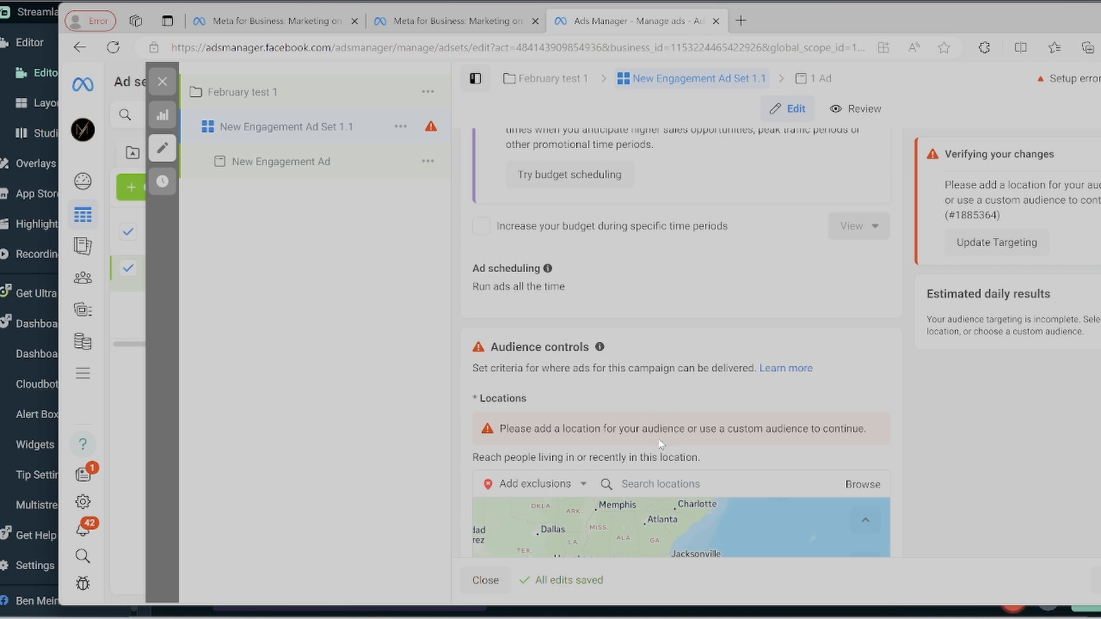
scroll(665, 409, down, 1)
click(665, 420)
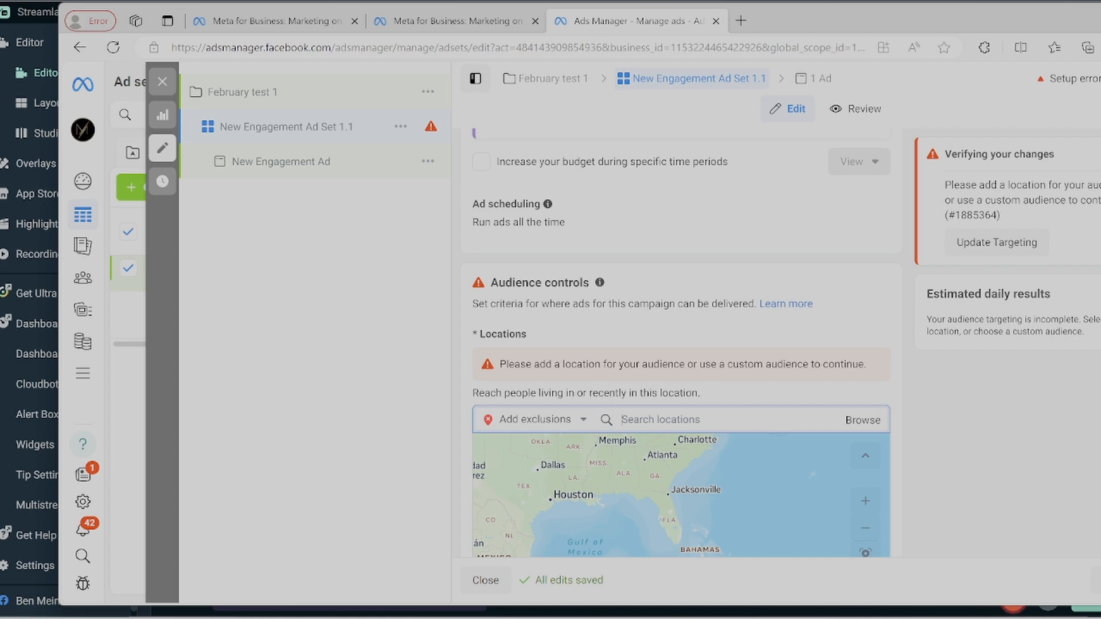
scroll(684, 404, down, 1)
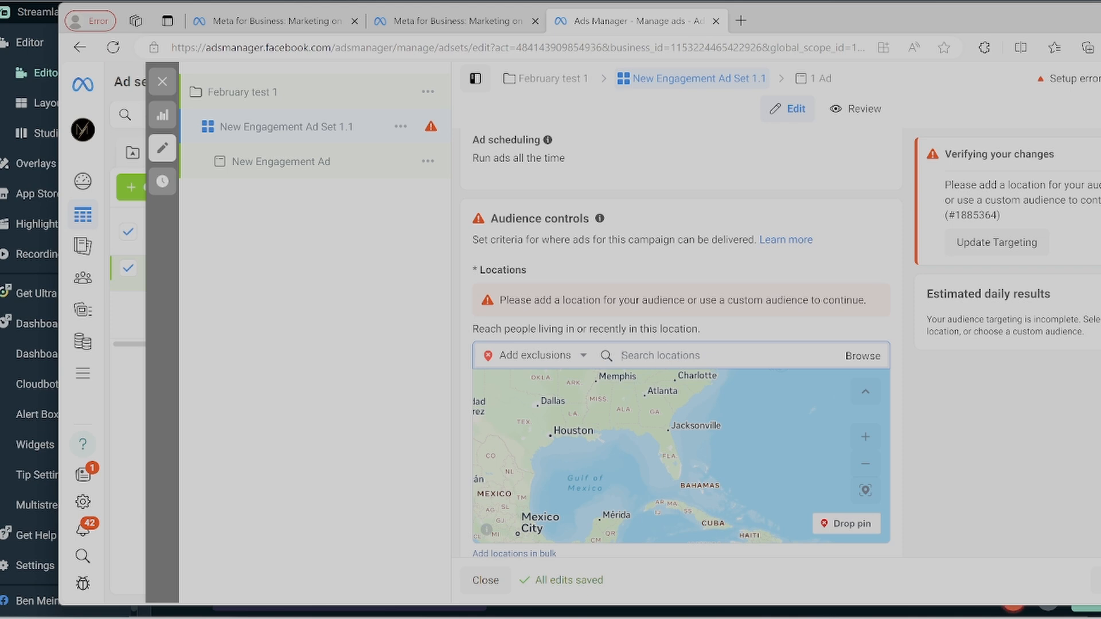
text(orlando)
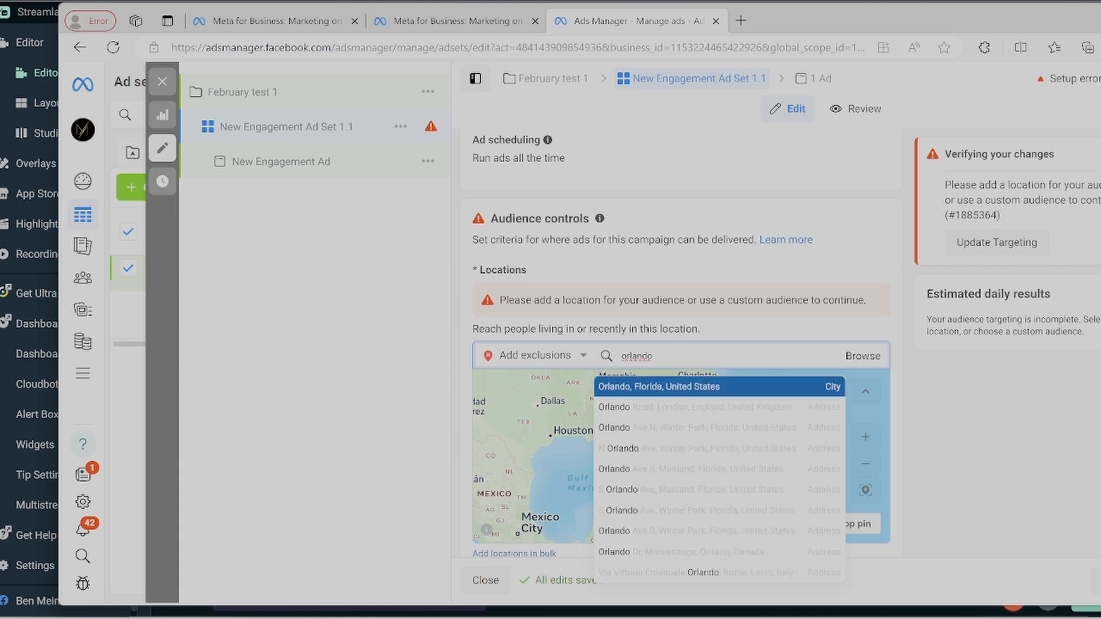
key(Return)
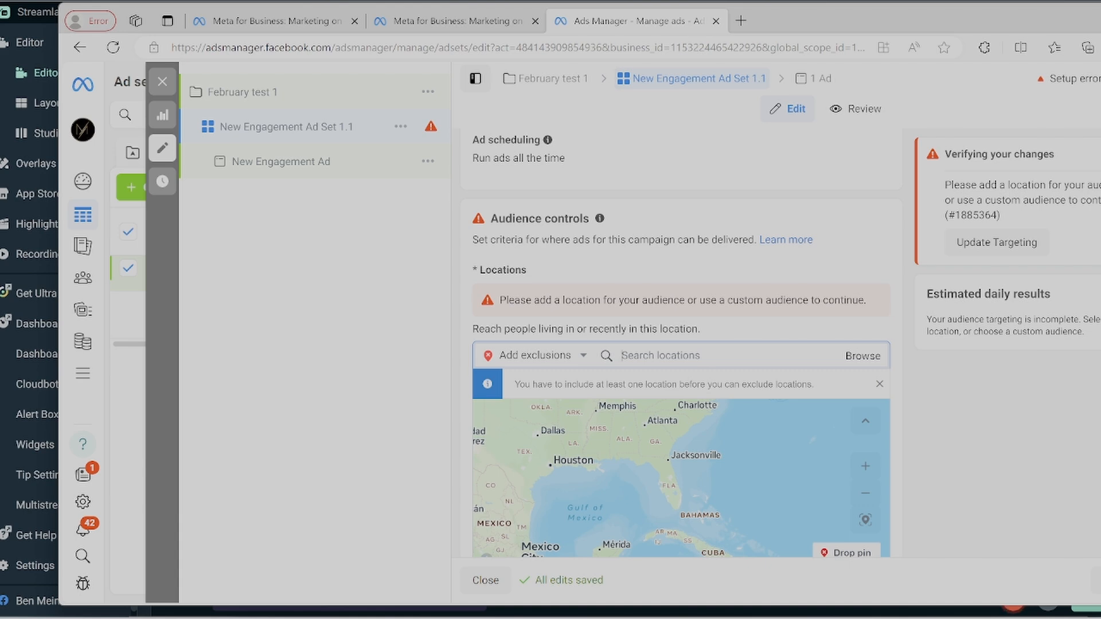
Step: Switch the audience location mode to Include and add the city of Orlando, Florida, United States
click(533, 355)
click(507, 379)
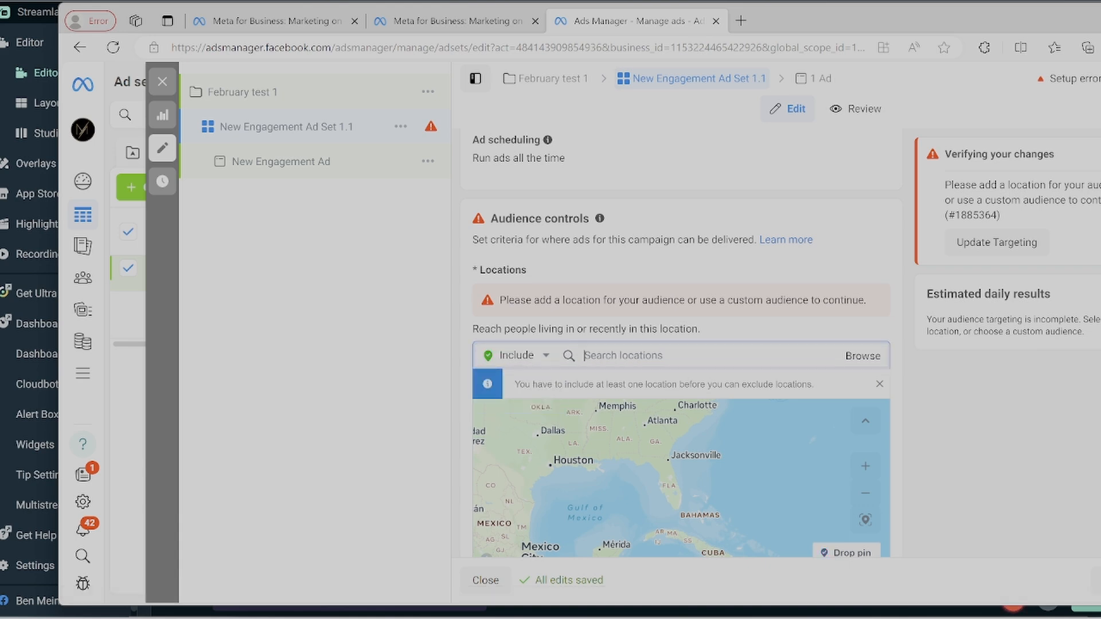
text(or)
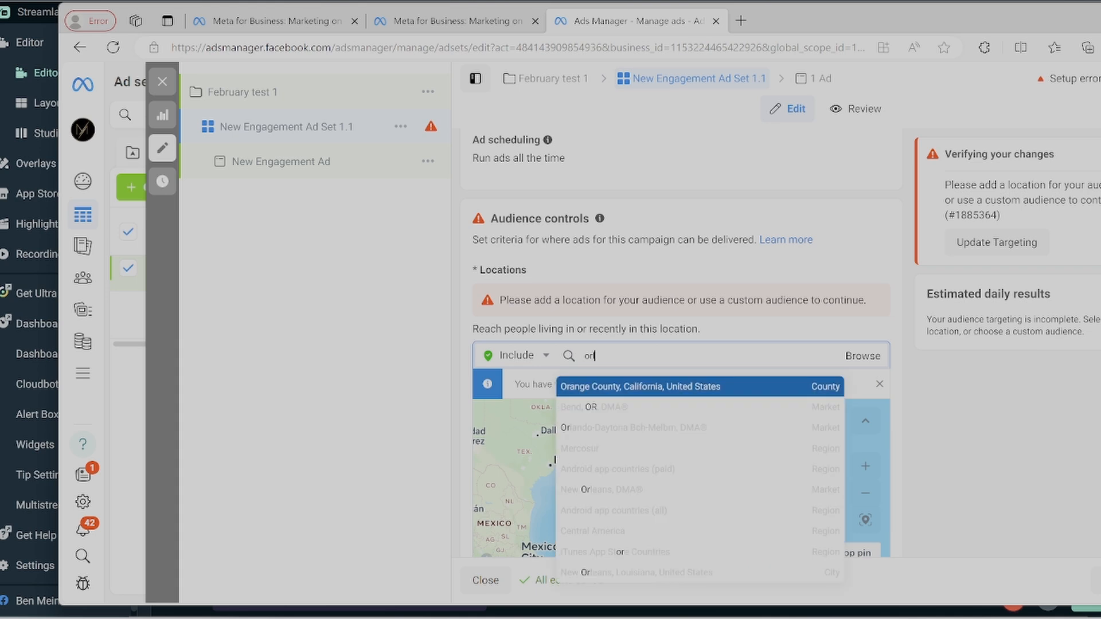
text(lando)
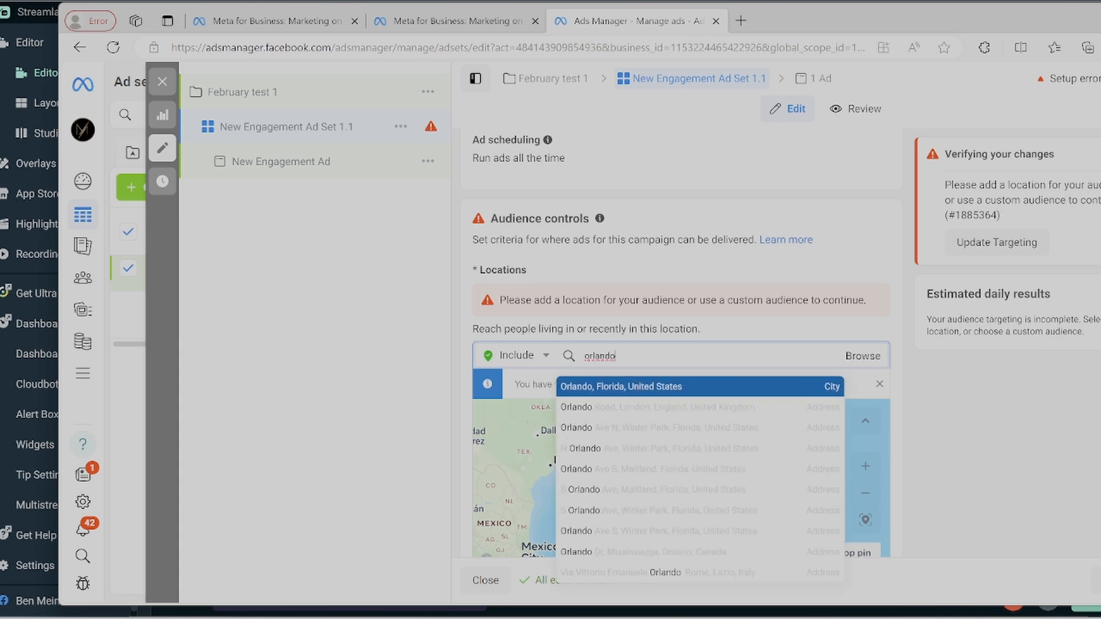
click(705, 385)
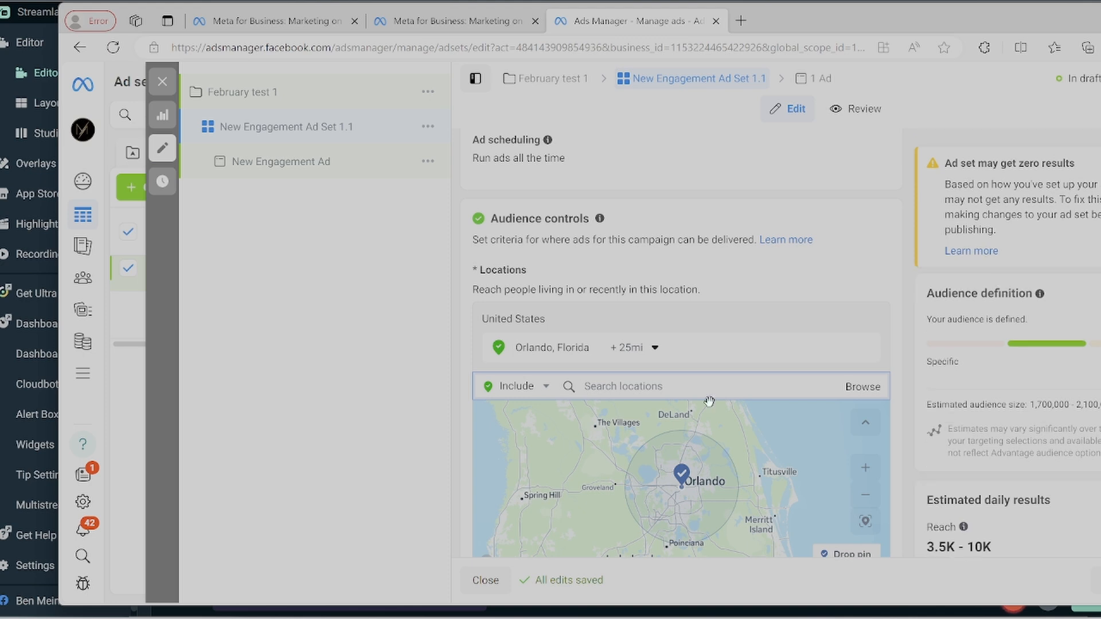
scroll(703, 422, down, 4)
scroll(703, 420, up, 4)
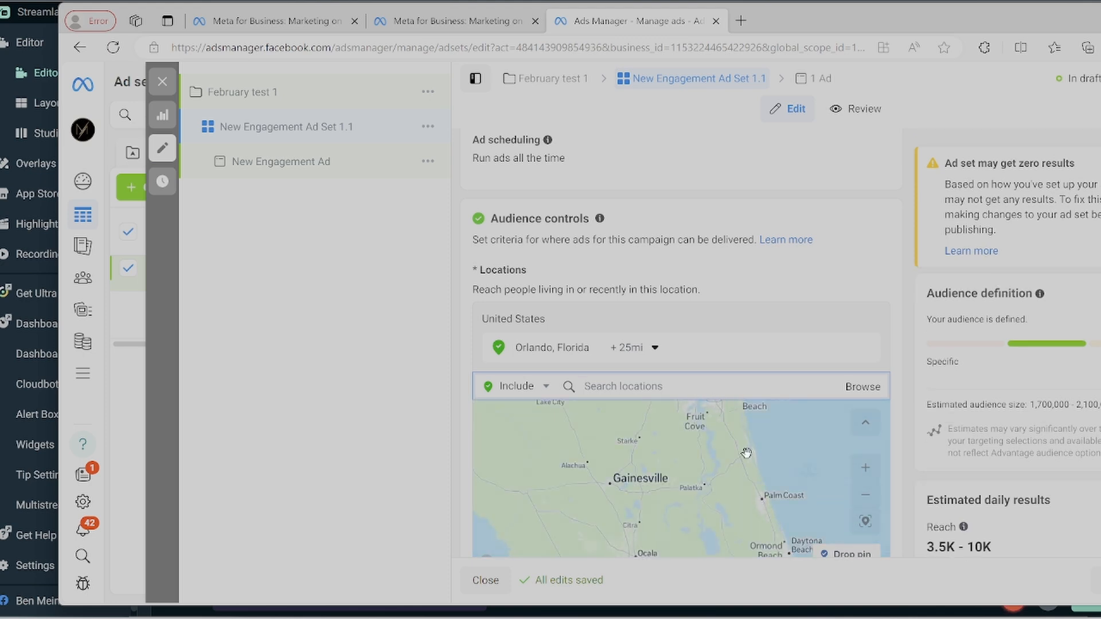
Step: Set the radius around the included Orlando, Florida location to 35 miles
scroll(745, 453, down, 4)
drag(745, 453, 782, 431)
scroll(746, 453, up, 4)
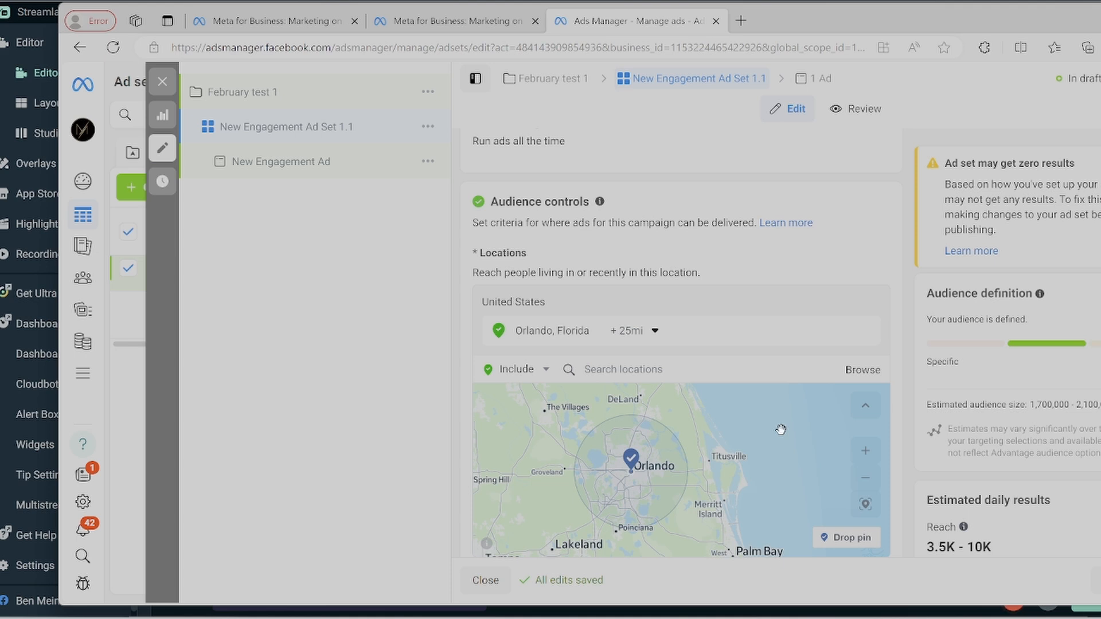
click(647, 332)
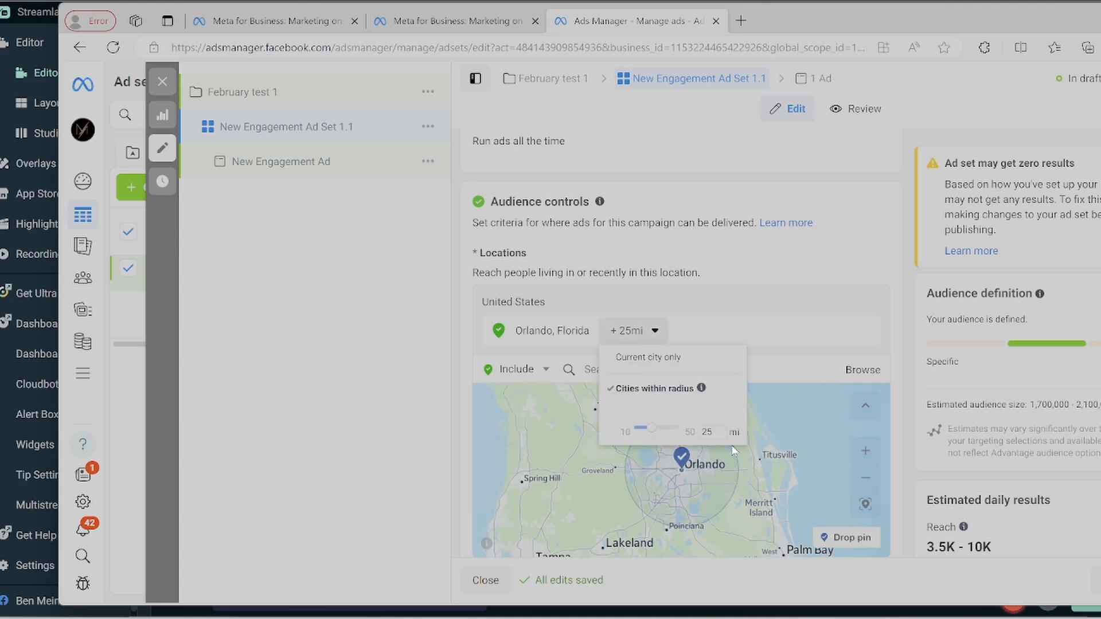
drag(716, 434, 546, 405)
text(35)
click(558, 409)
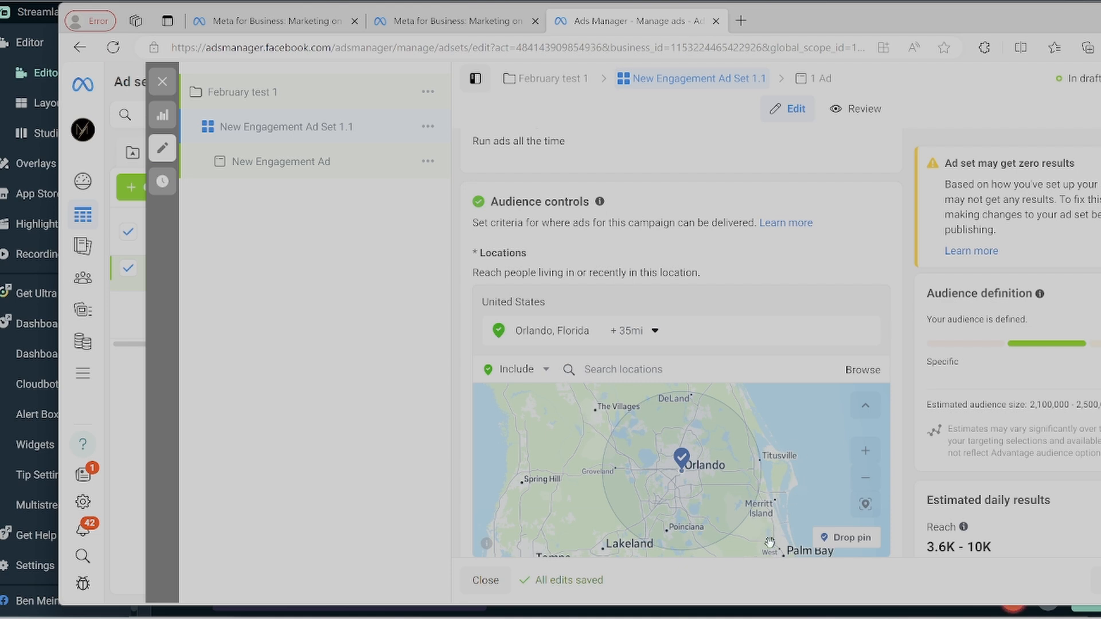
click(656, 331)
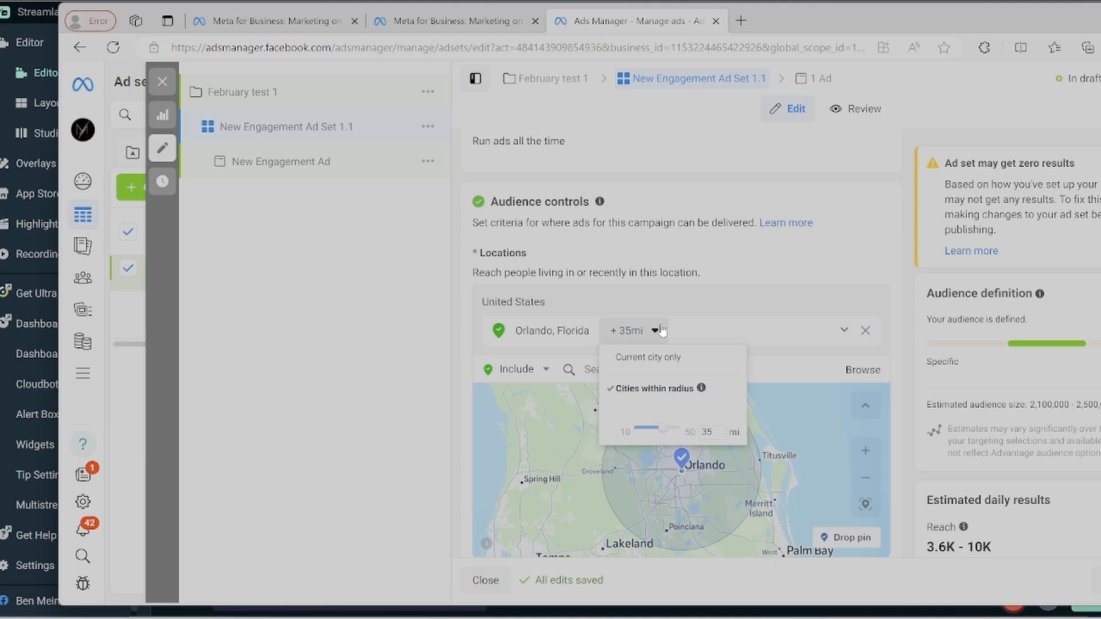
click(659, 331)
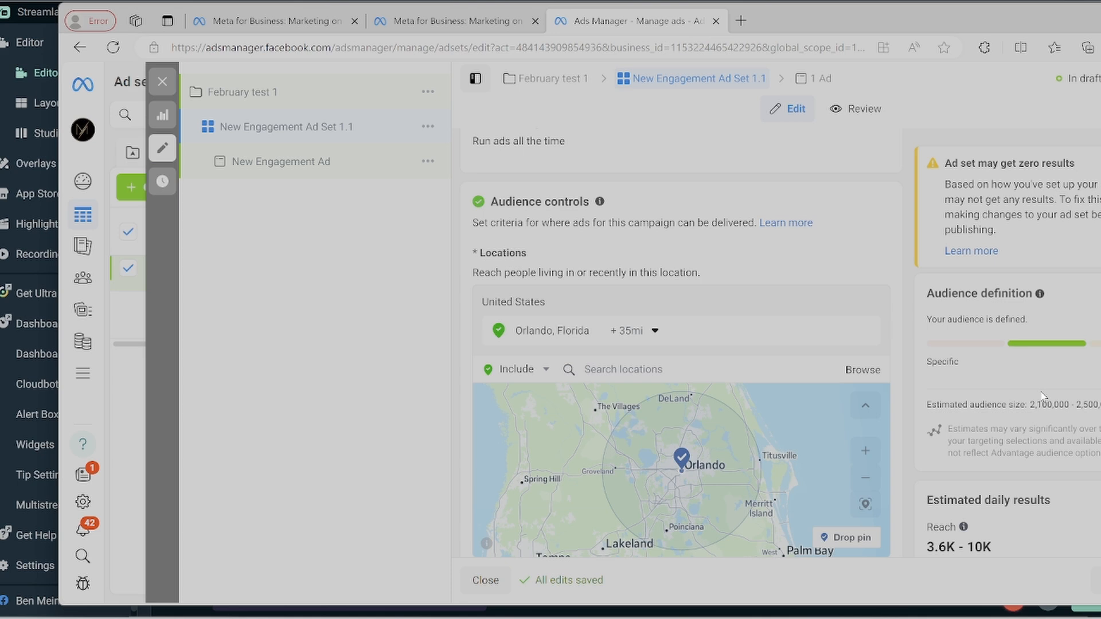
Step: Examine the estimated audience size and estimated daily results alongside the Orlando location targeting
scroll(1039, 396, down, 1)
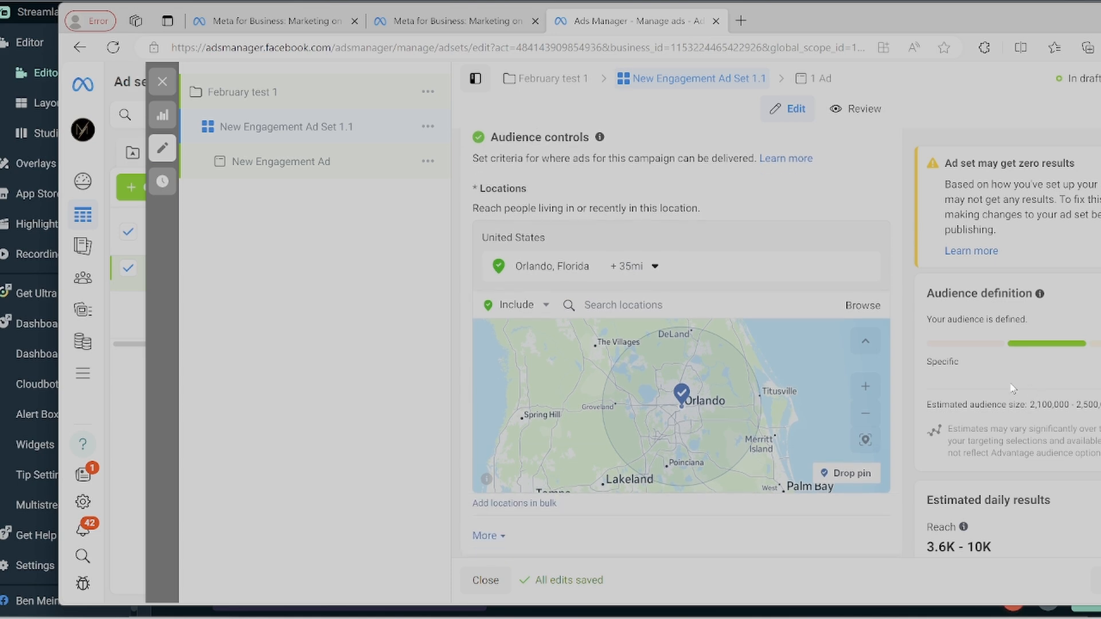
scroll(971, 391, down, 3)
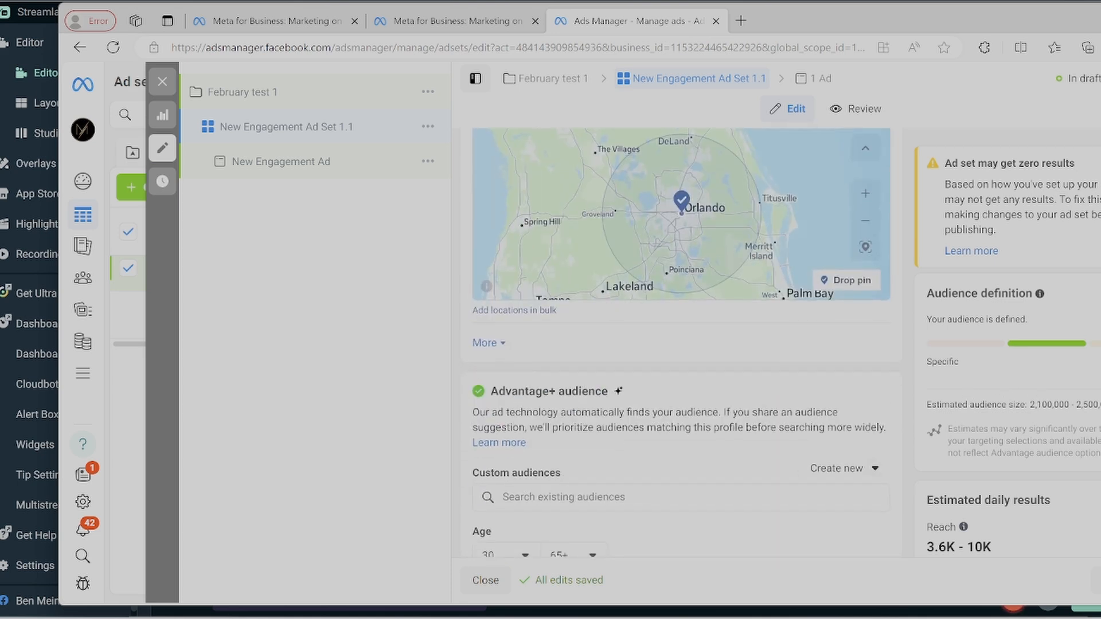
scroll(969, 382, up, 3)
scroll(969, 382, down, 1)
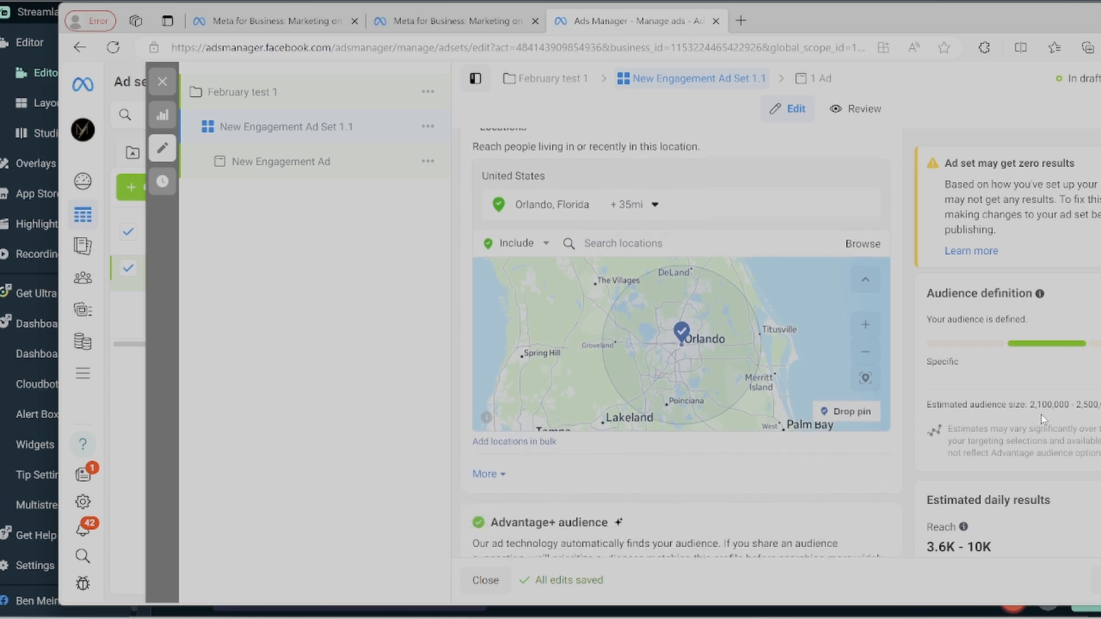
scroll(987, 527, down, 2)
scroll(988, 526, up, 4)
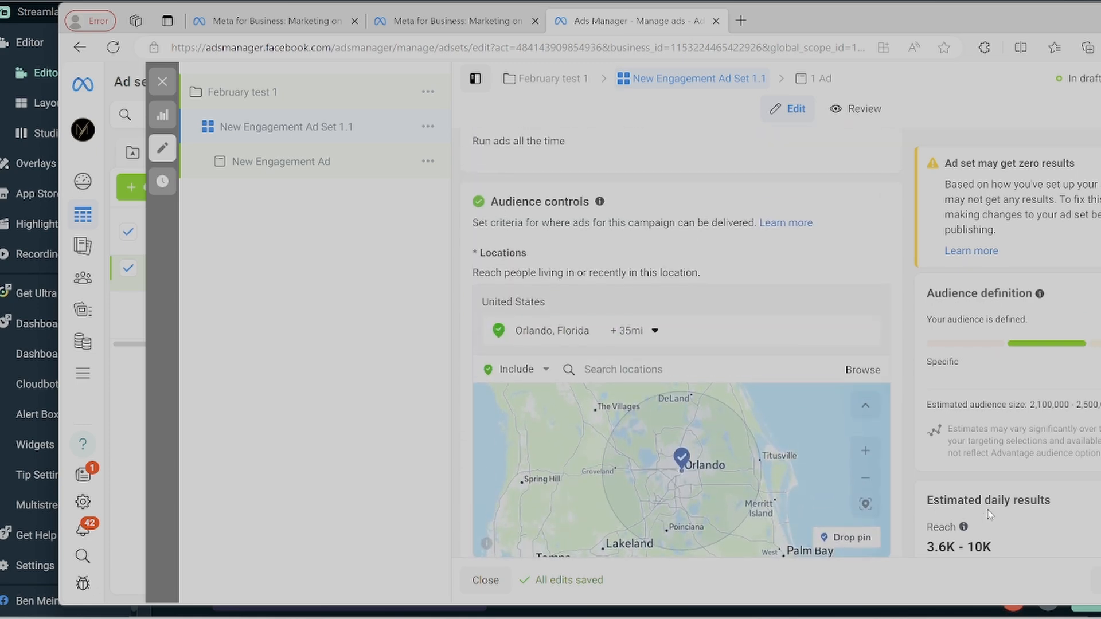
key(ctrl+minus)
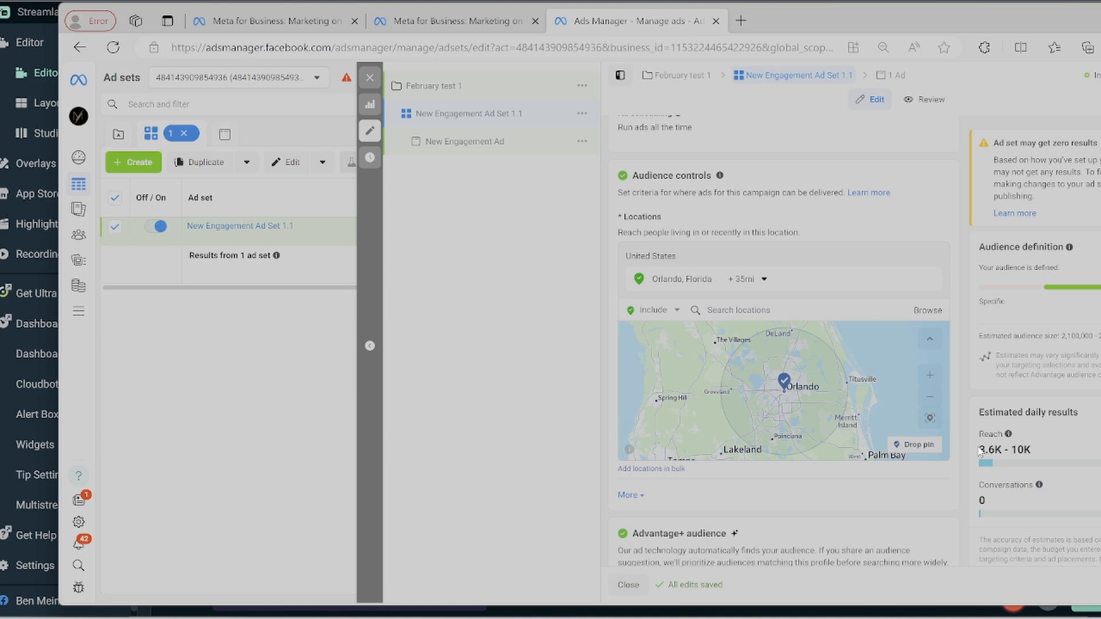
Step: Examine the Orlando targeting radius and its surrounding area on the locations map at different scales
scroll(1003, 481, up, 1)
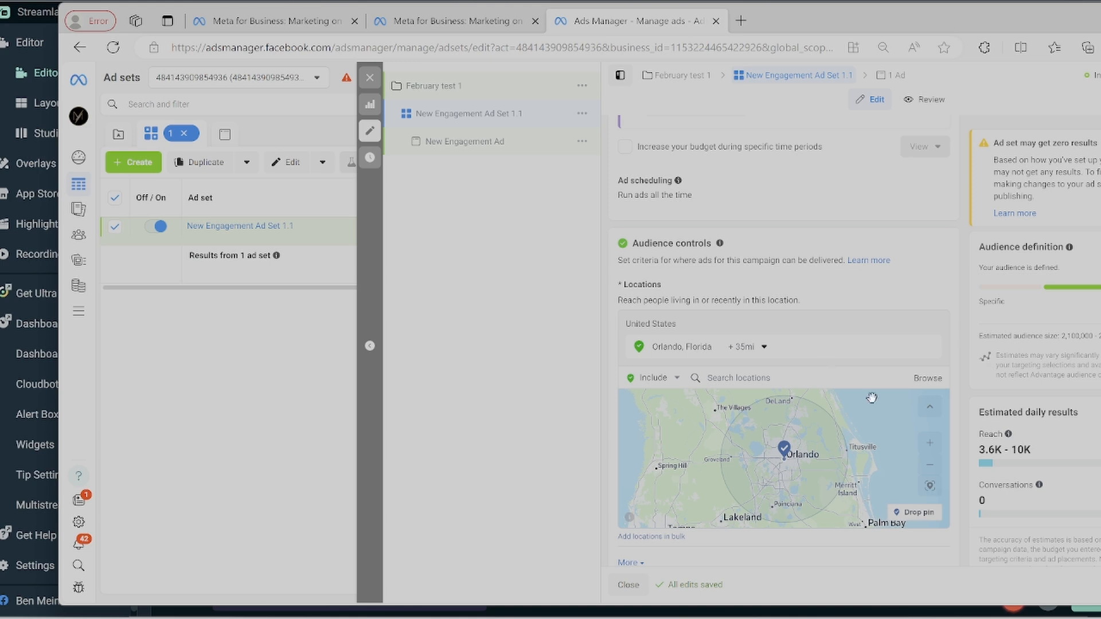
scroll(867, 401, down, 3)
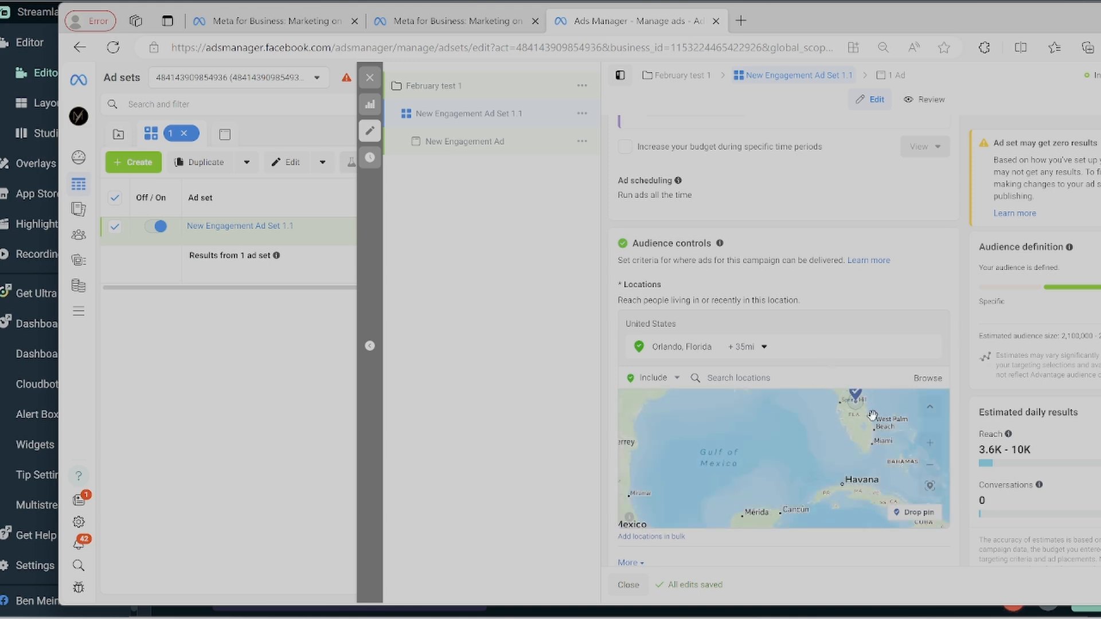
scroll(868, 469, up, 3)
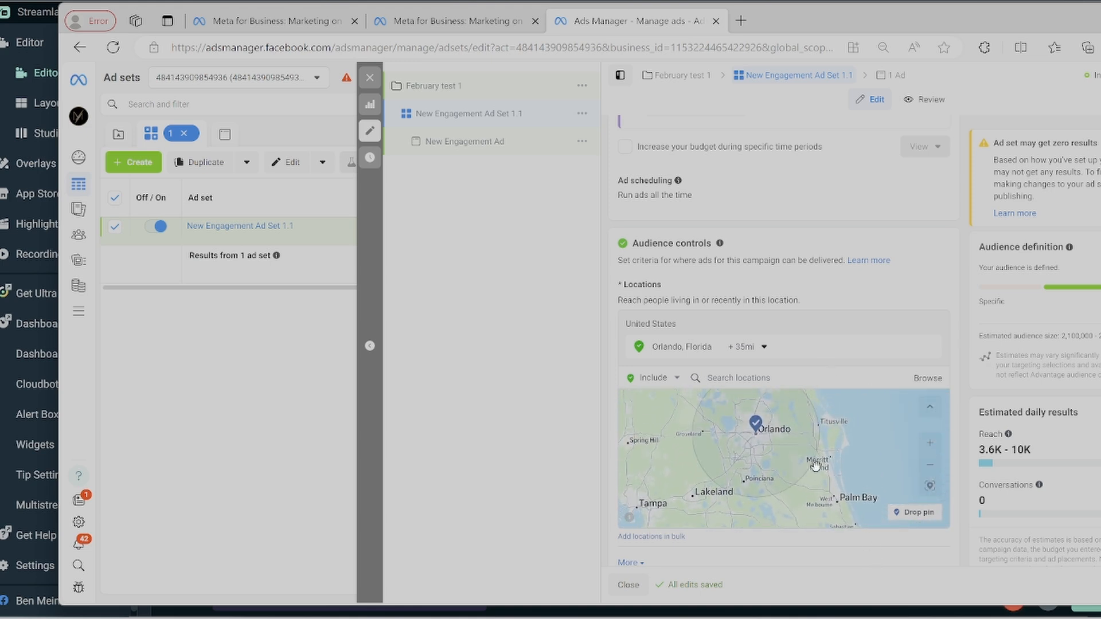
drag(866, 469, 853, 474)
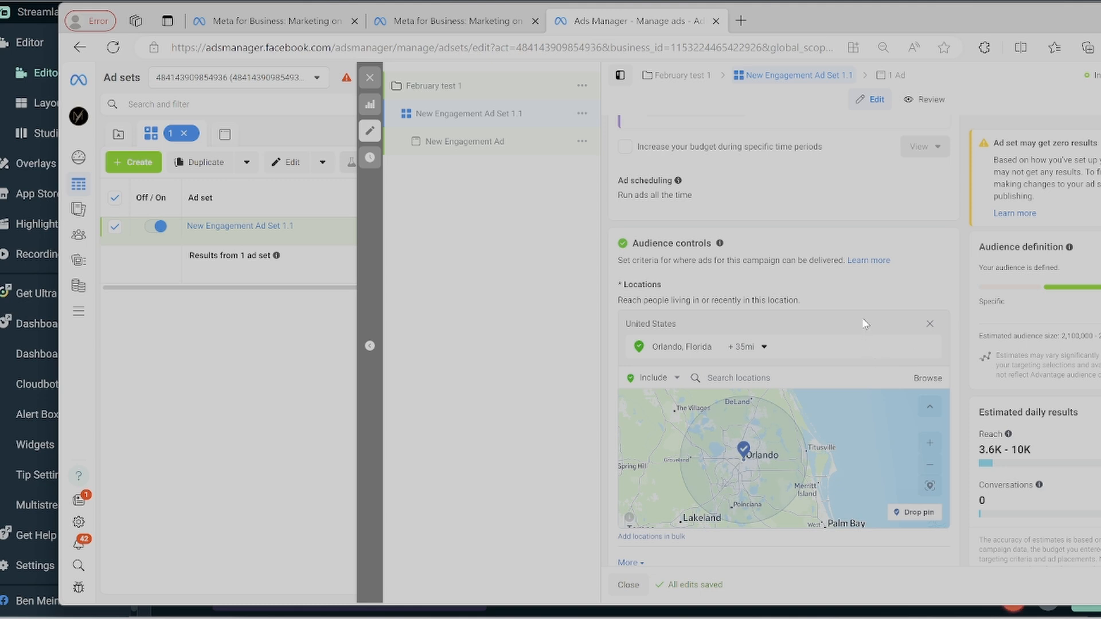
scroll(865, 324, up, 2)
scroll(791, 337, down, 5)
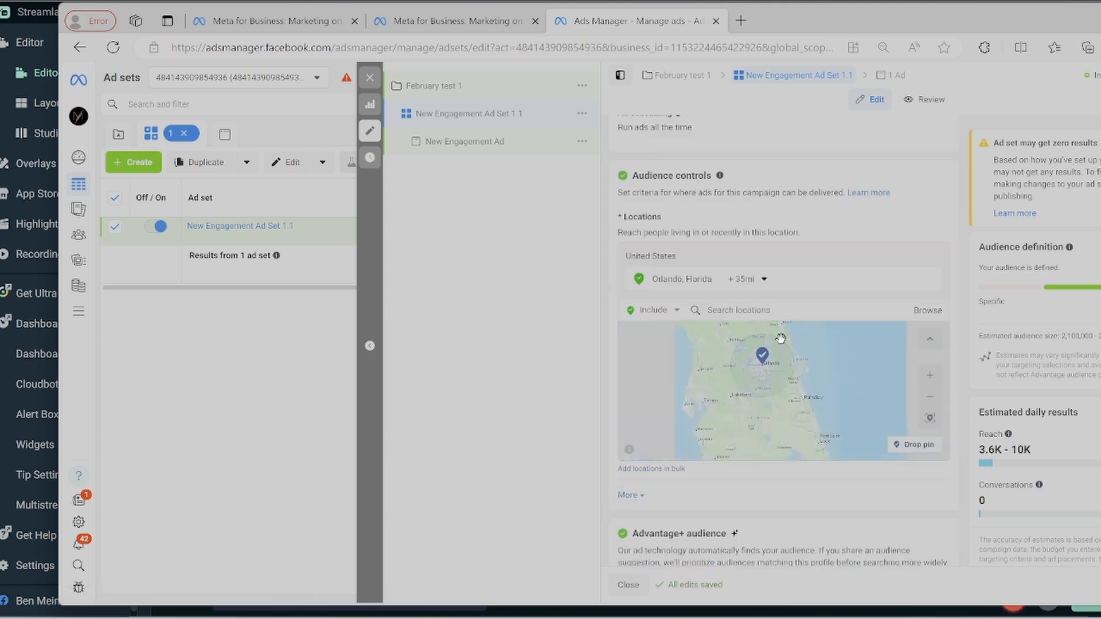
scroll(790, 337, up, 3)
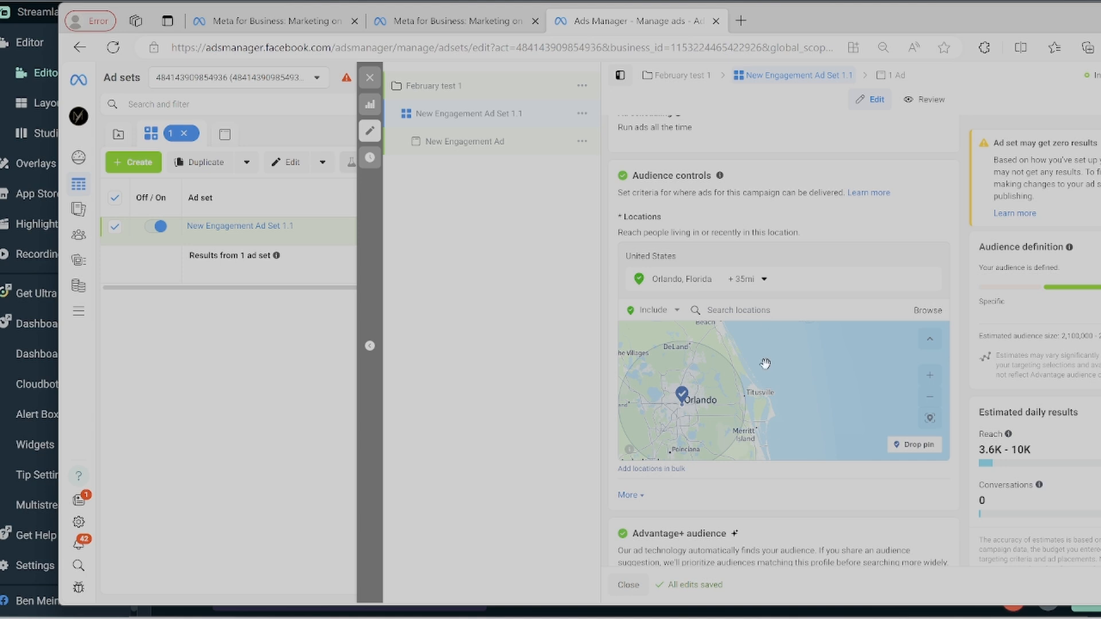
drag(774, 372, 828, 377)
scroll(817, 373, down, 3)
scroll(829, 379, up, 3)
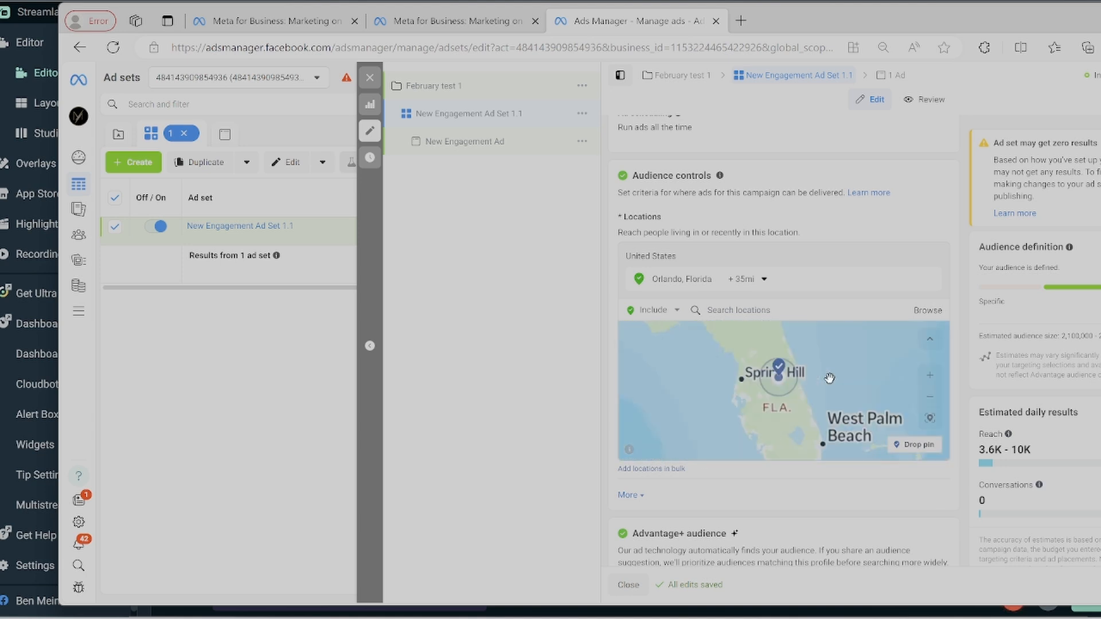
scroll(809, 386, down, 1)
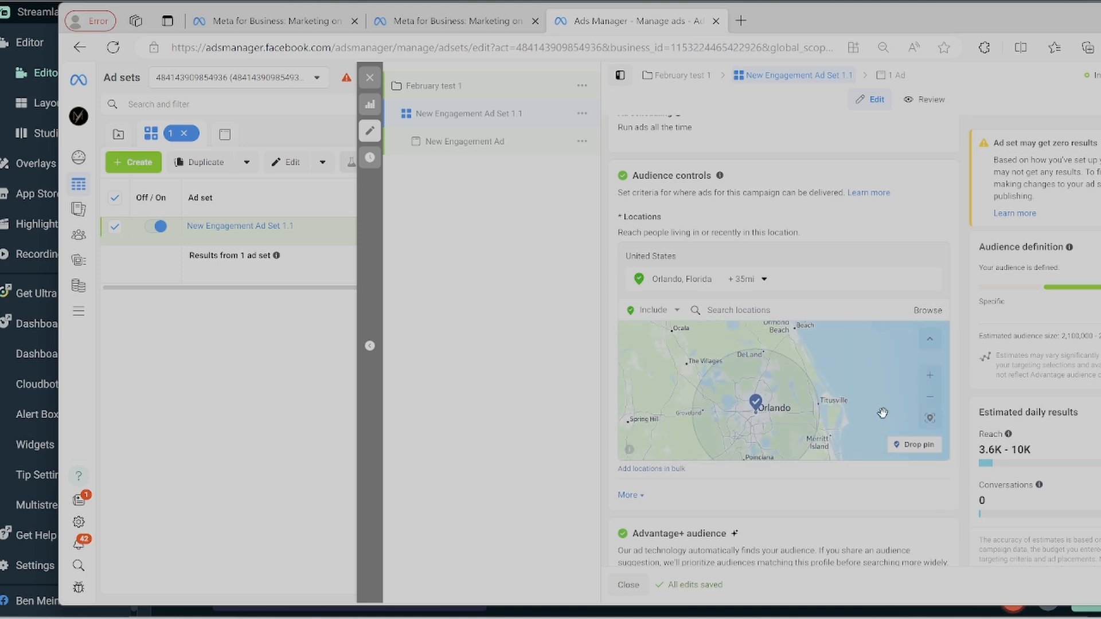
scroll(883, 413, down, 1)
scroll(890, 406, up, 3)
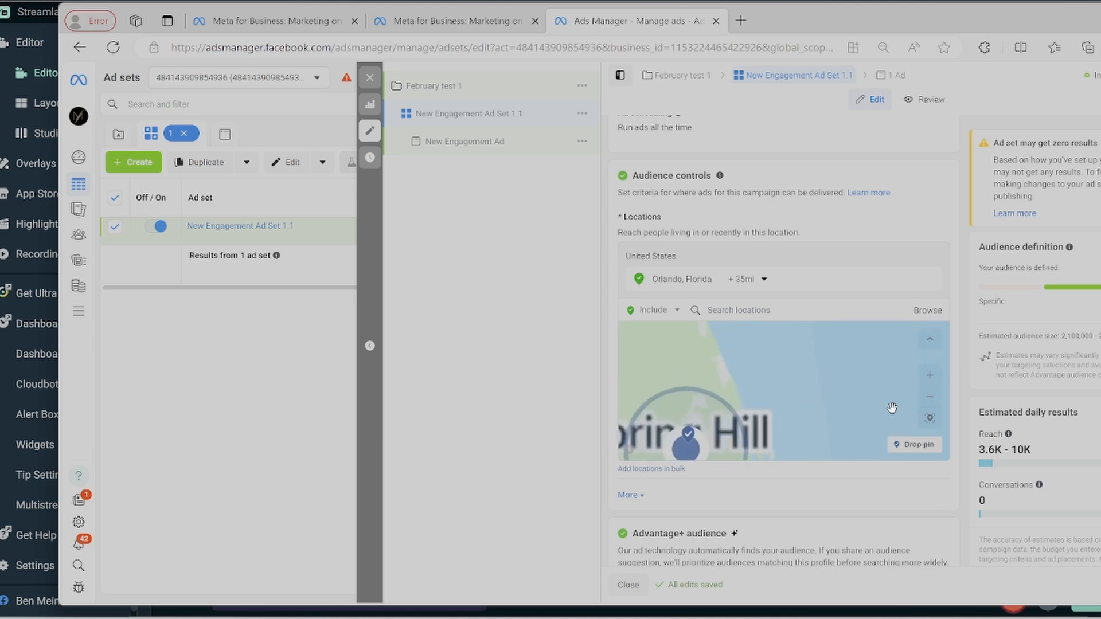
drag(854, 392, 882, 358)
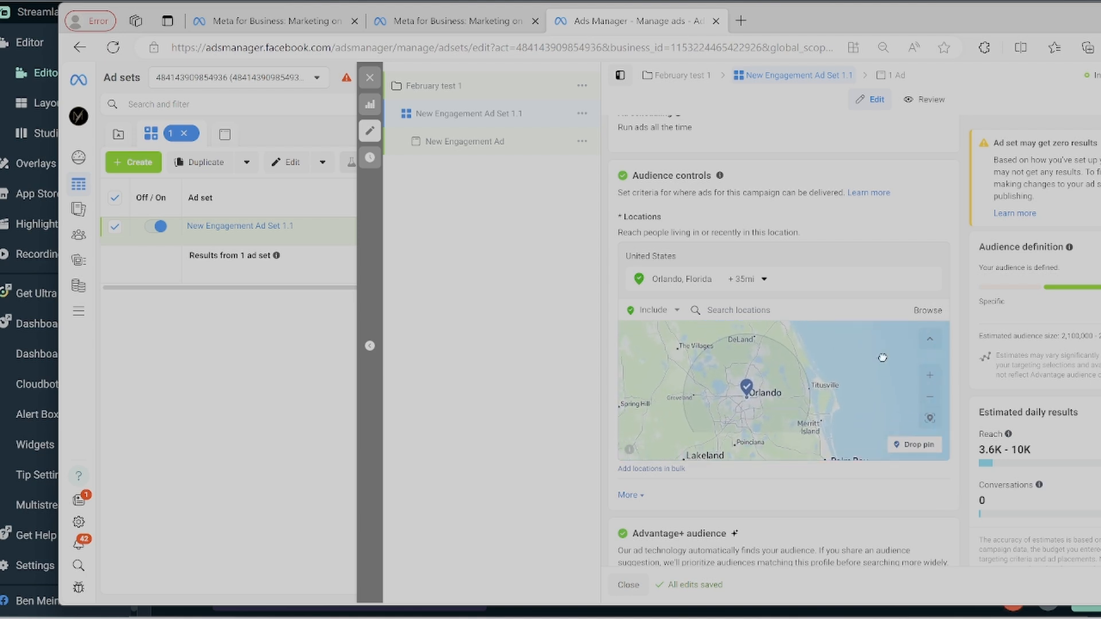
Step: Drop an included location pin northwest of Orlando at about 28.75, -82.21 and open its radius setting without changing it
click(899, 446)
click(660, 366)
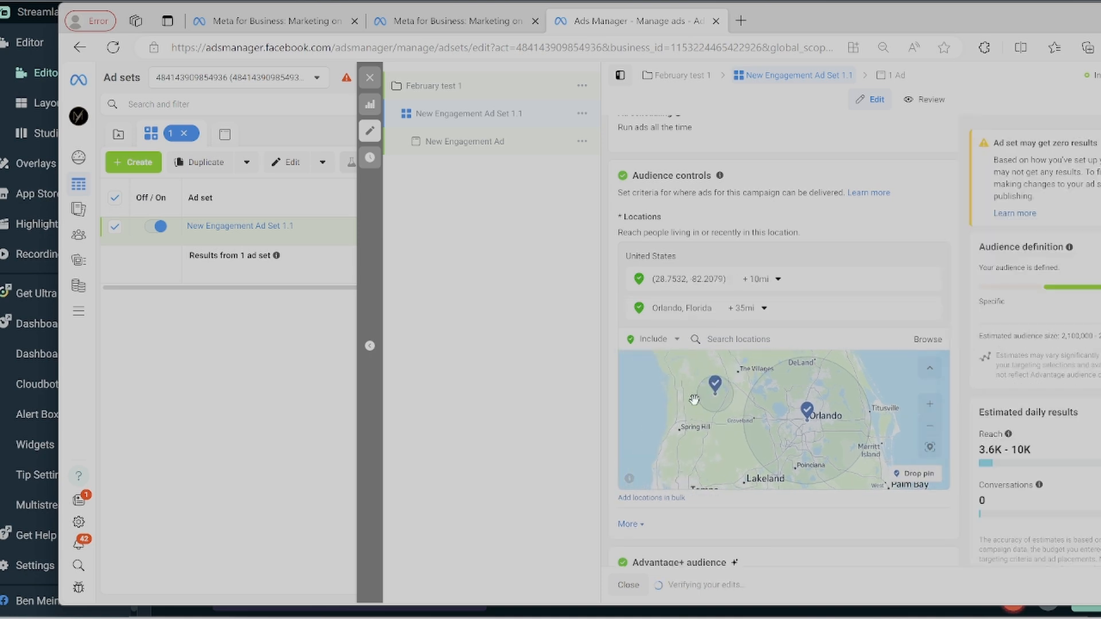
click(779, 279)
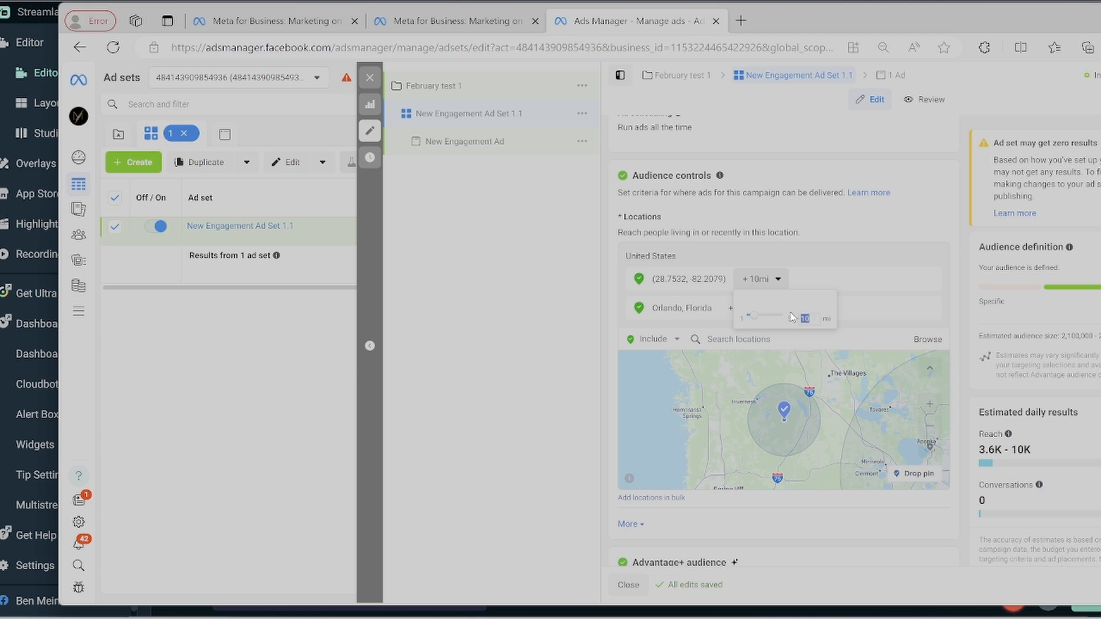
click(606, 356)
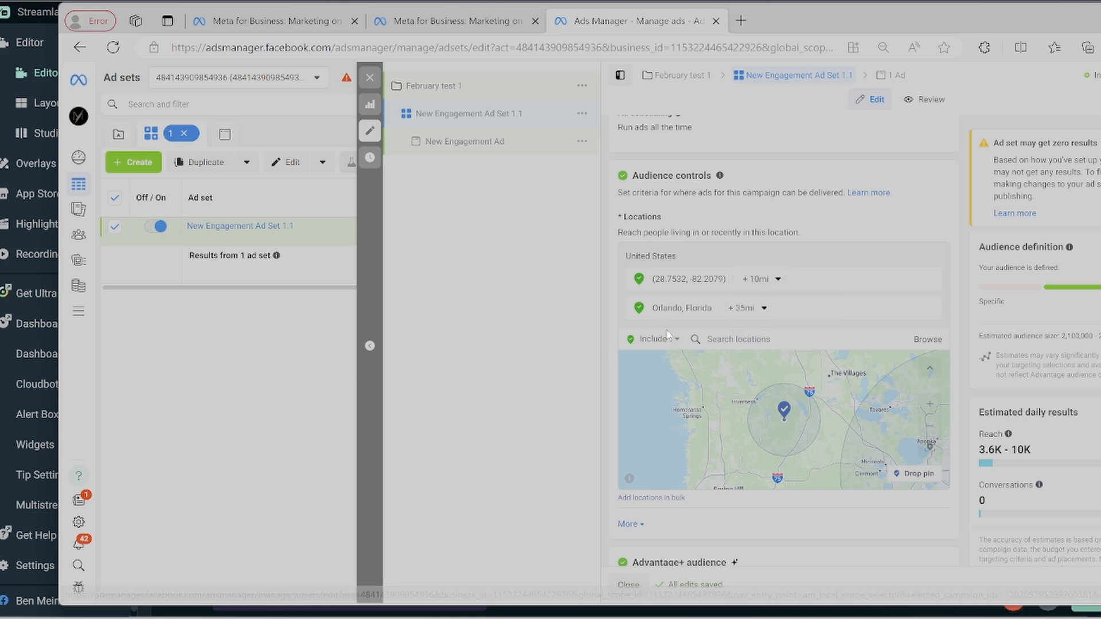
Step: Switch the location mode to Add exclusions and drop an exclusion pin north of Orlando at about 29.27, -81.73
click(675, 341)
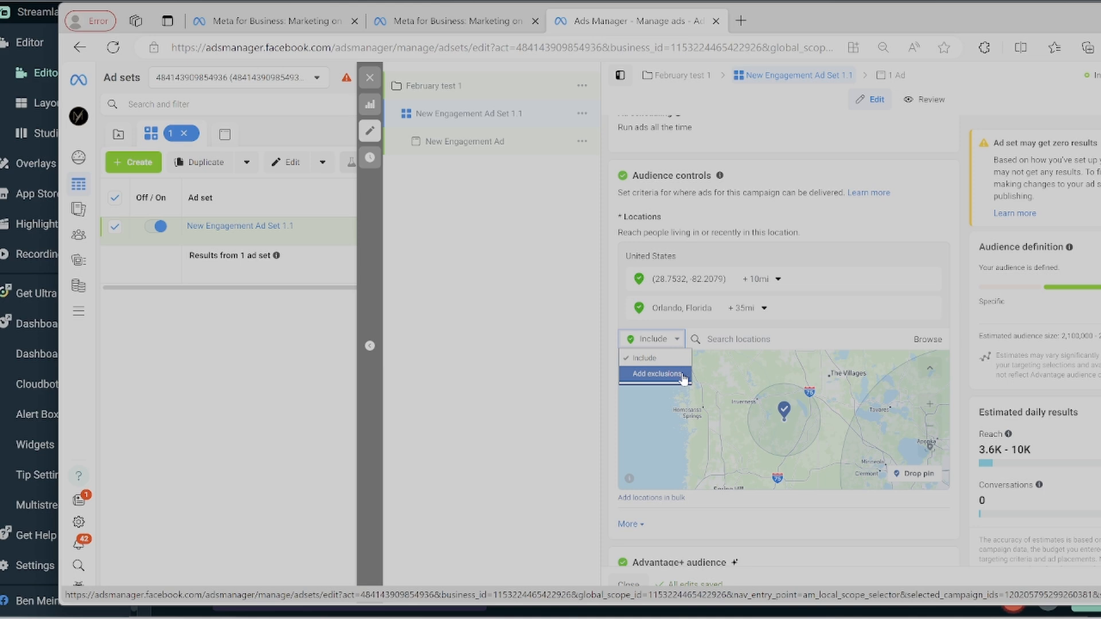
click(683, 375)
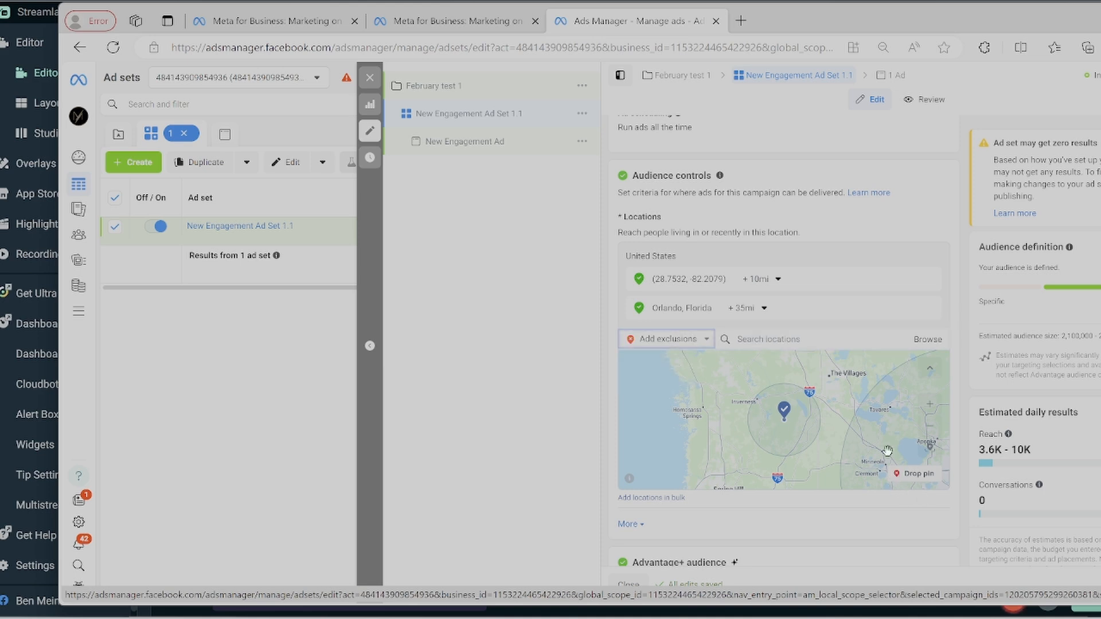
scroll(890, 442, down, 3)
drag(899, 439, 825, 431)
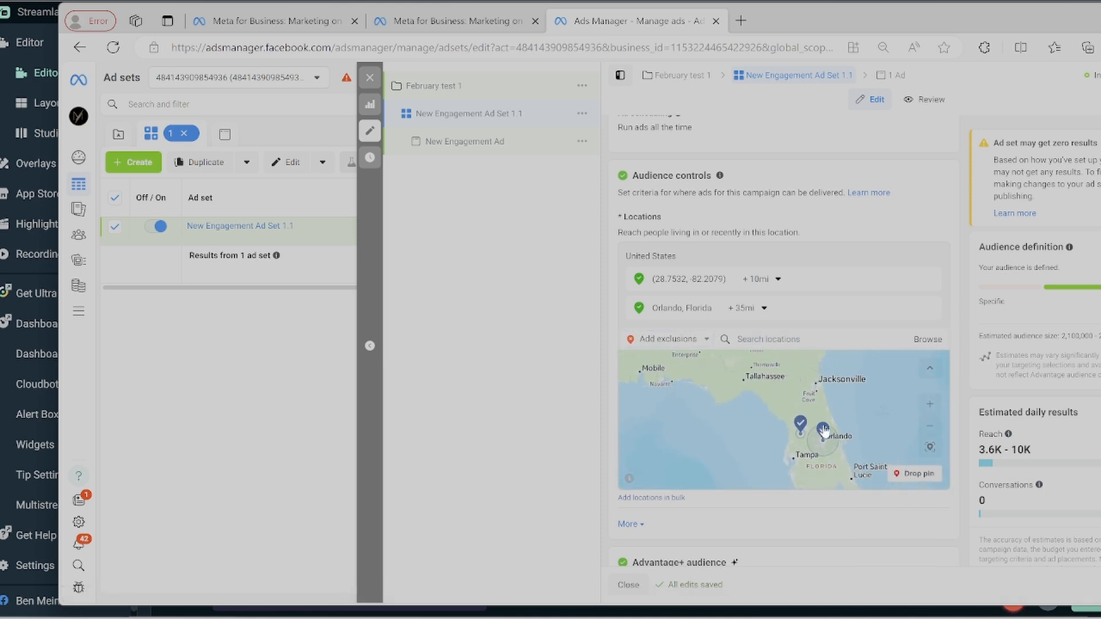
scroll(838, 426, up, 3)
scroll(839, 425, down, 4)
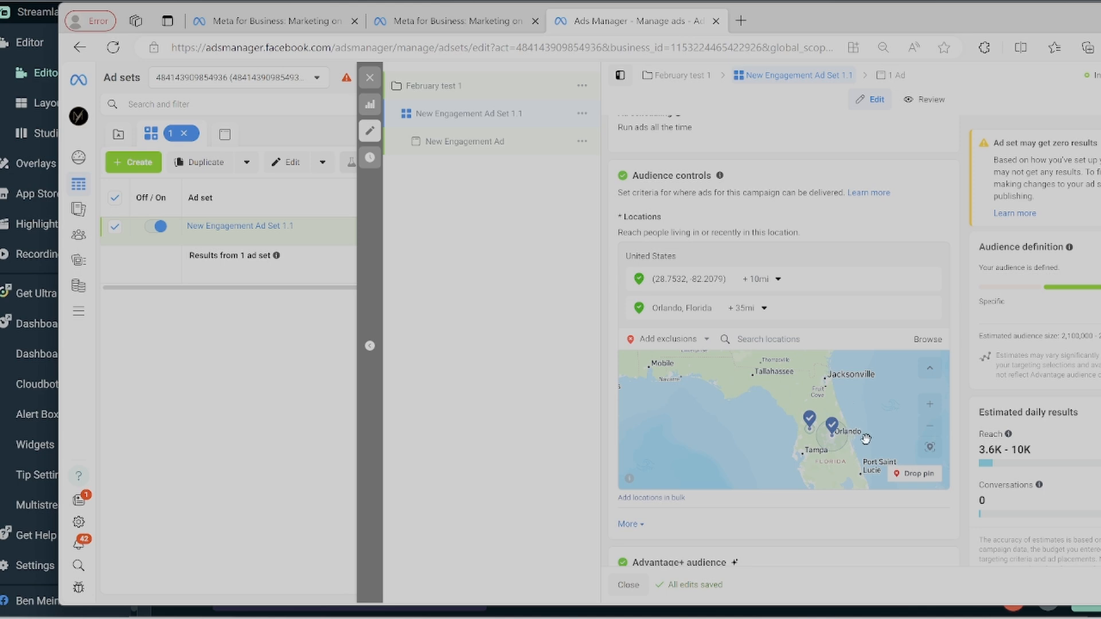
click(918, 476)
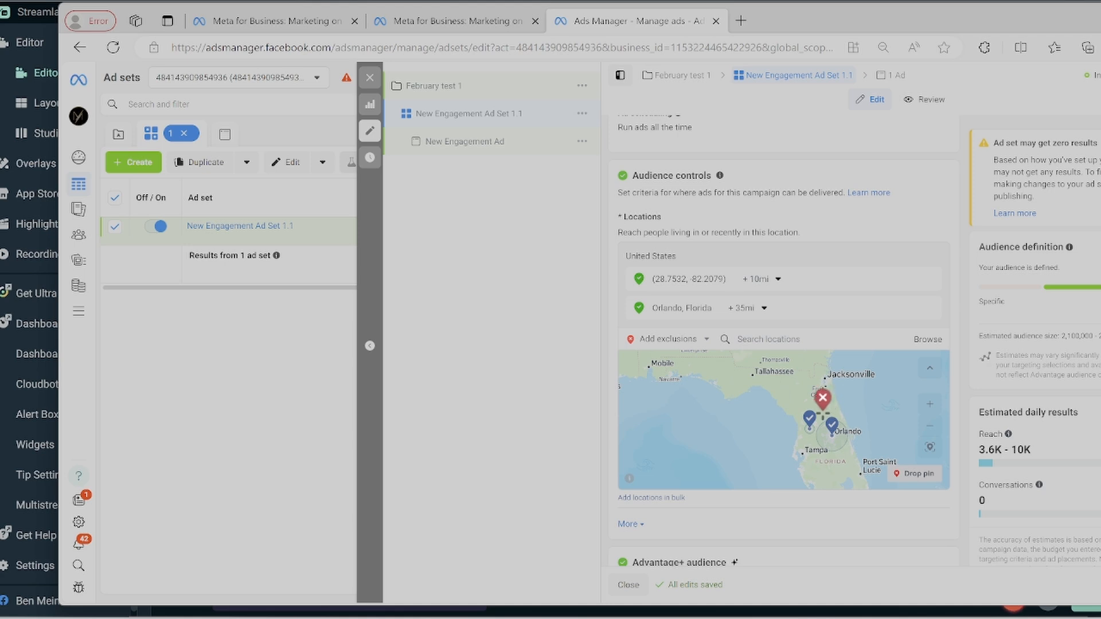
click(823, 411)
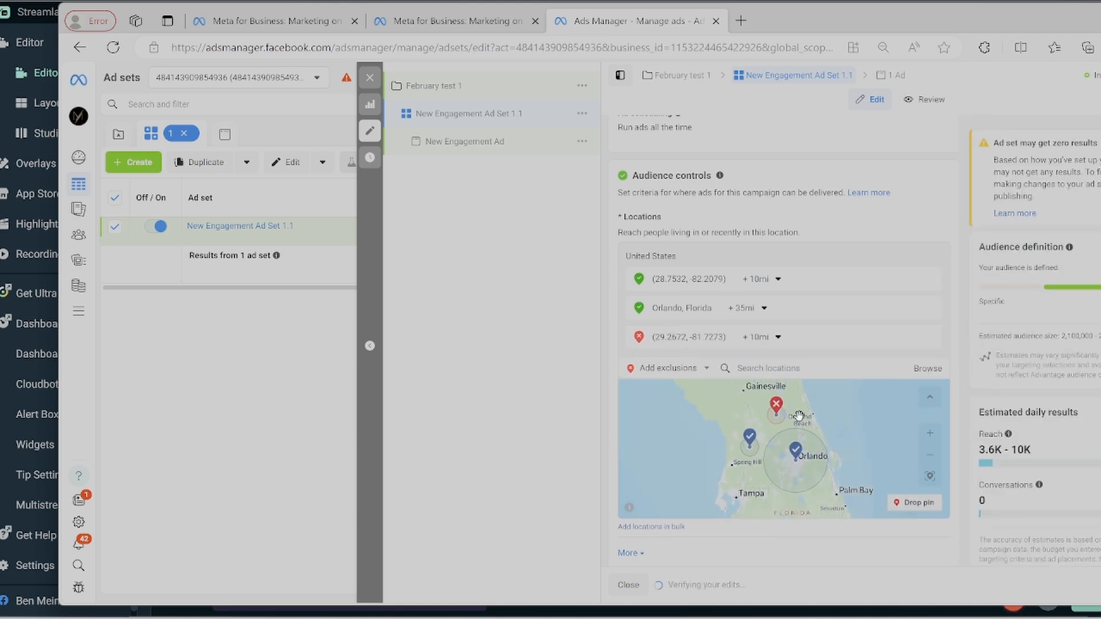
Step: Examine the included and excluded areas around Orlando on the locations map
scroll(822, 433, down, 1)
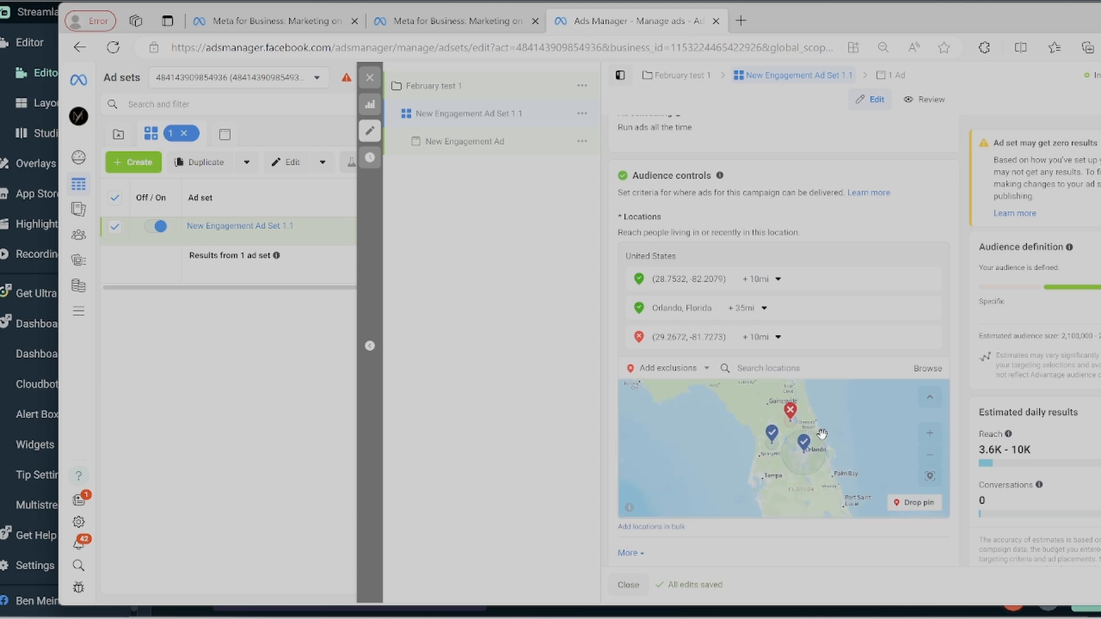
scroll(822, 433, up, 1)
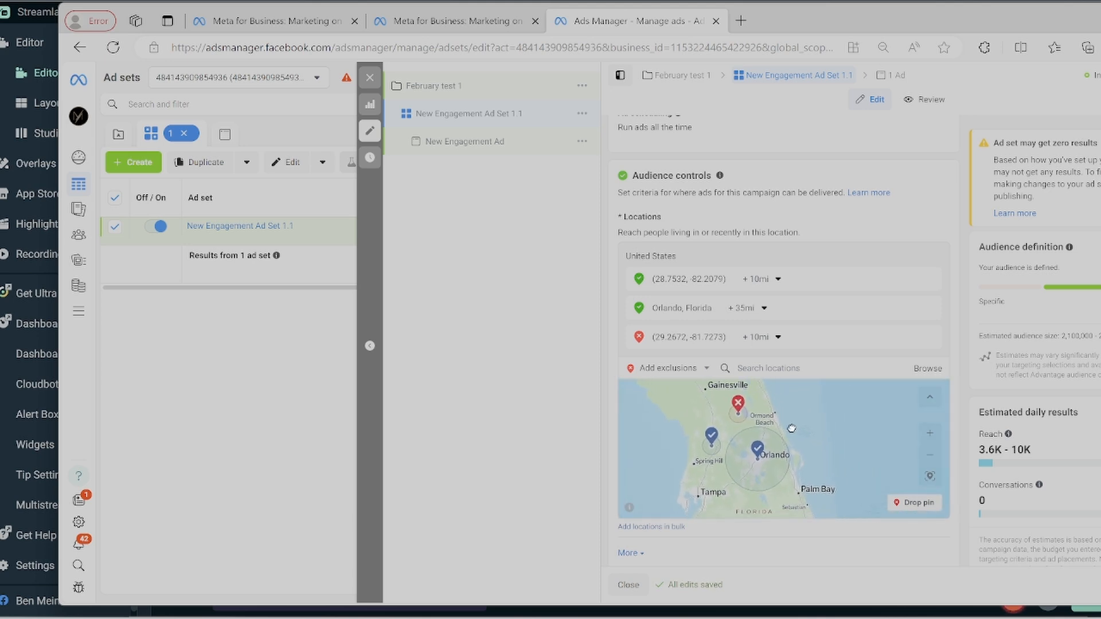
scroll(850, 538, down, 1)
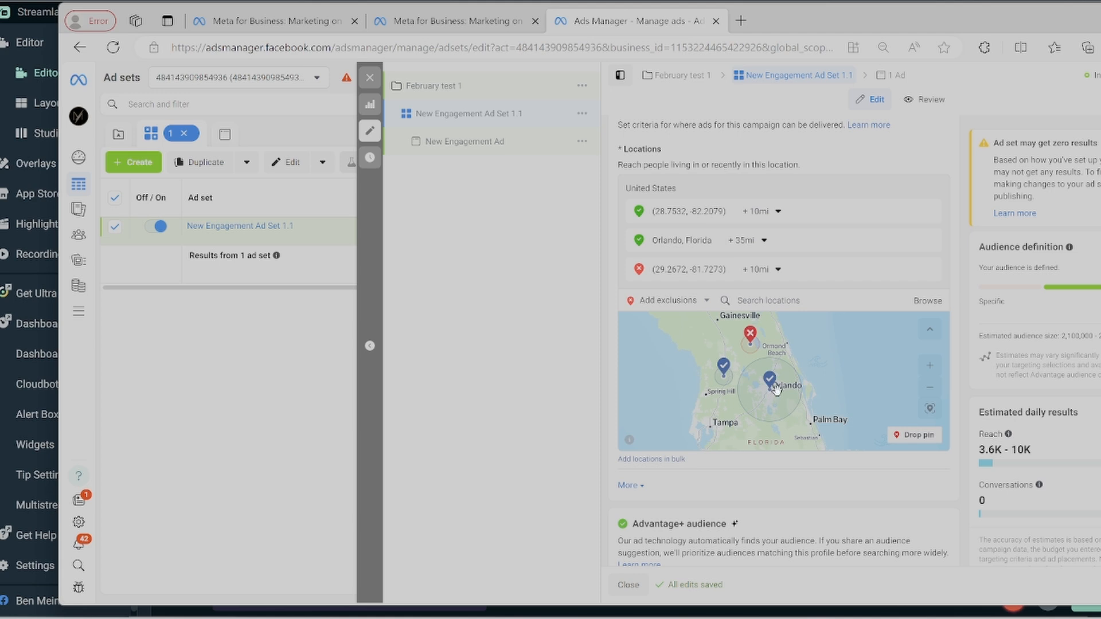
scroll(773, 382, up, 3)
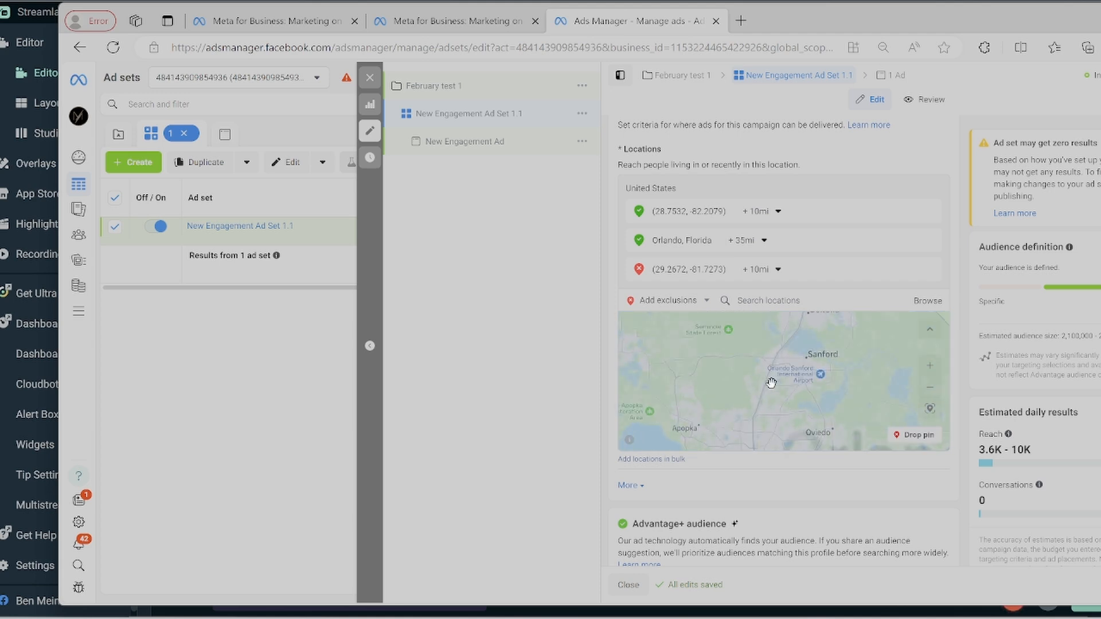
scroll(773, 393, down, 3)
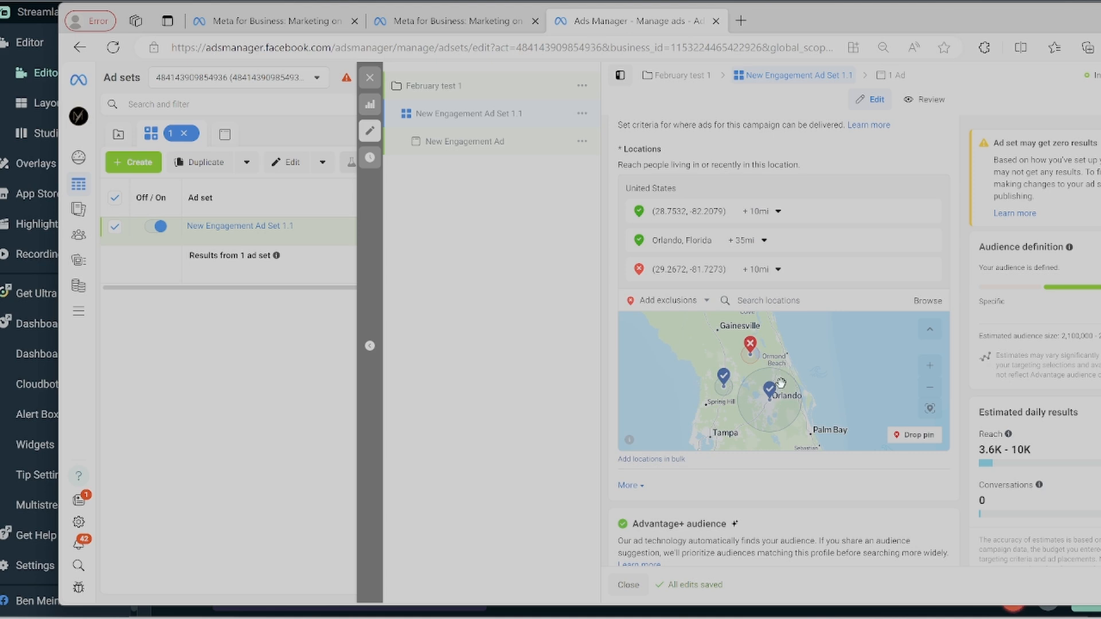
scroll(787, 383, down, 1)
scroll(786, 378, down, 1)
scroll(800, 386, up, 2)
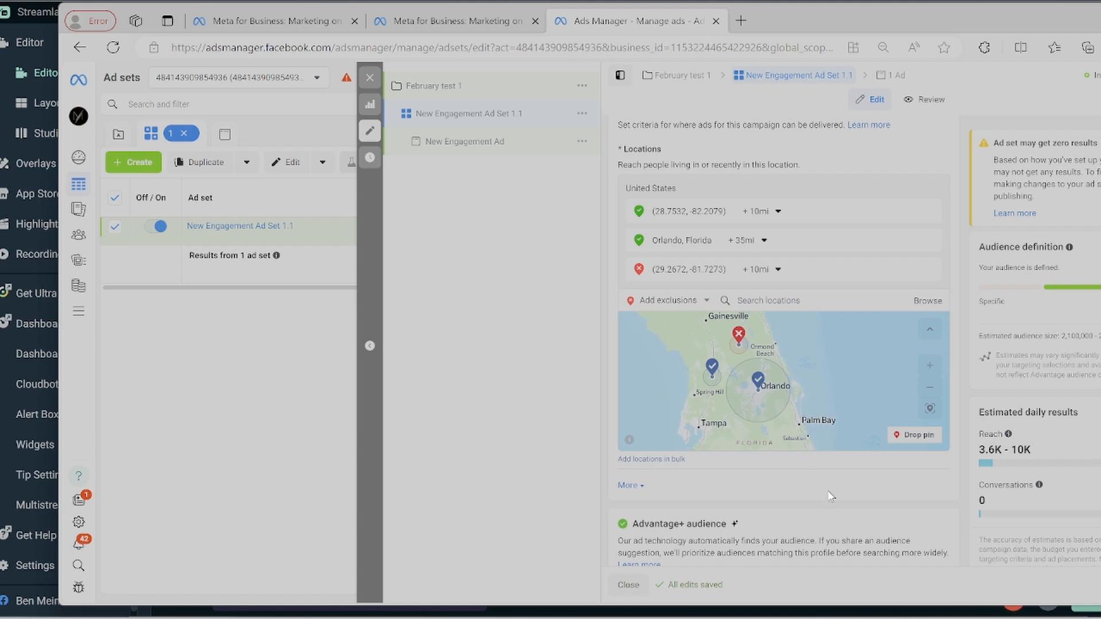
Step: Examine the Advantage+ audience settings and the areas around the included and excluded pins on the locations map
scroll(830, 499, down, 2)
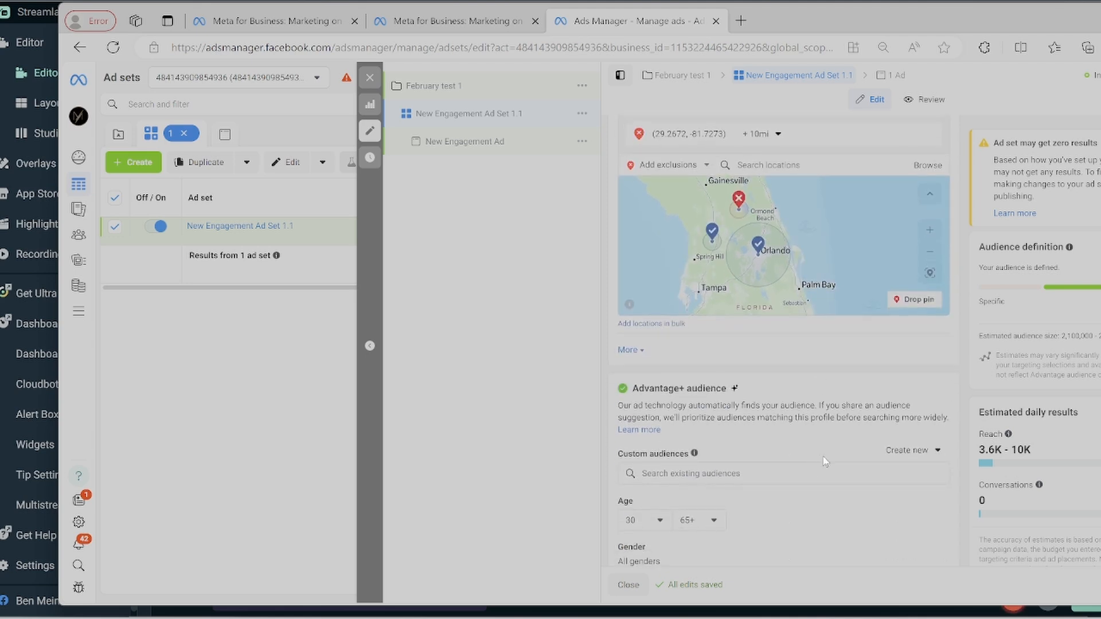
scroll(807, 461, down, 1)
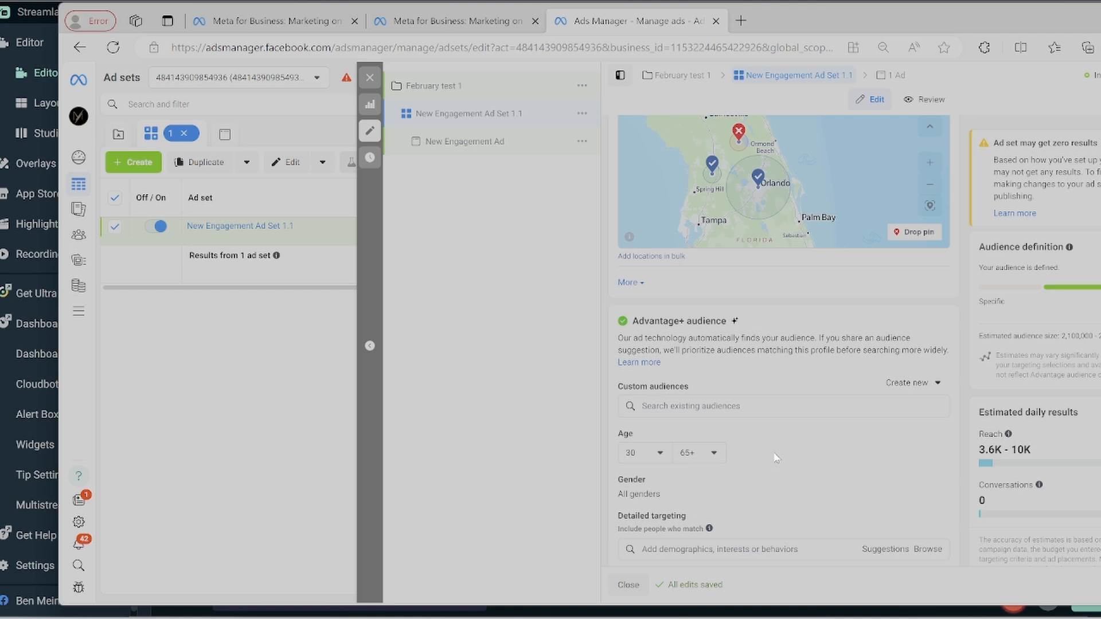
scroll(771, 448, down, 1)
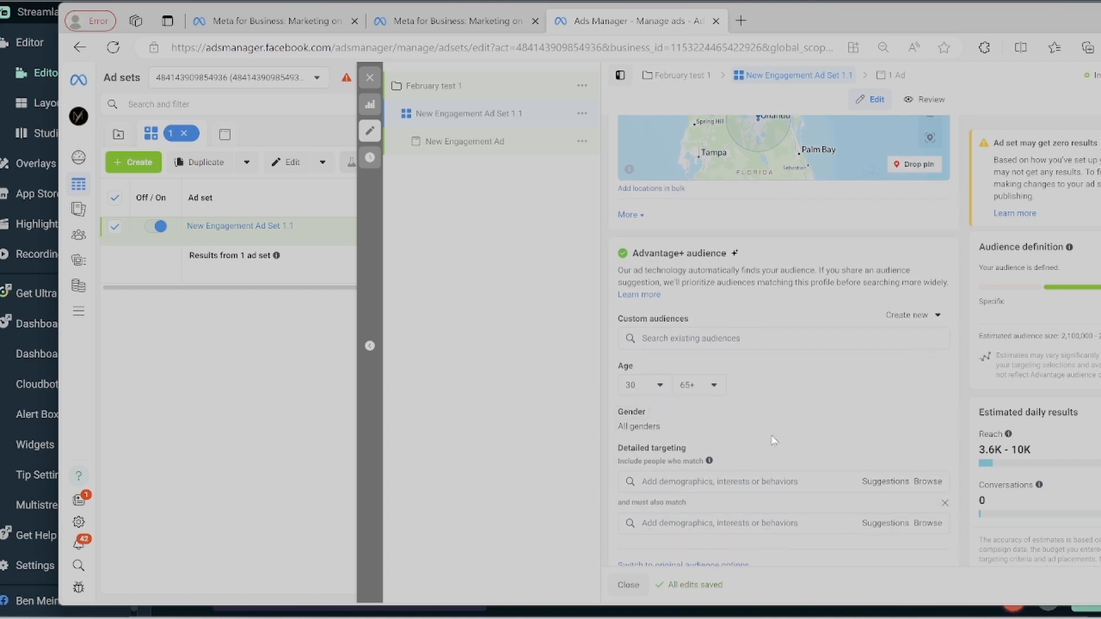
scroll(774, 440, up, 2)
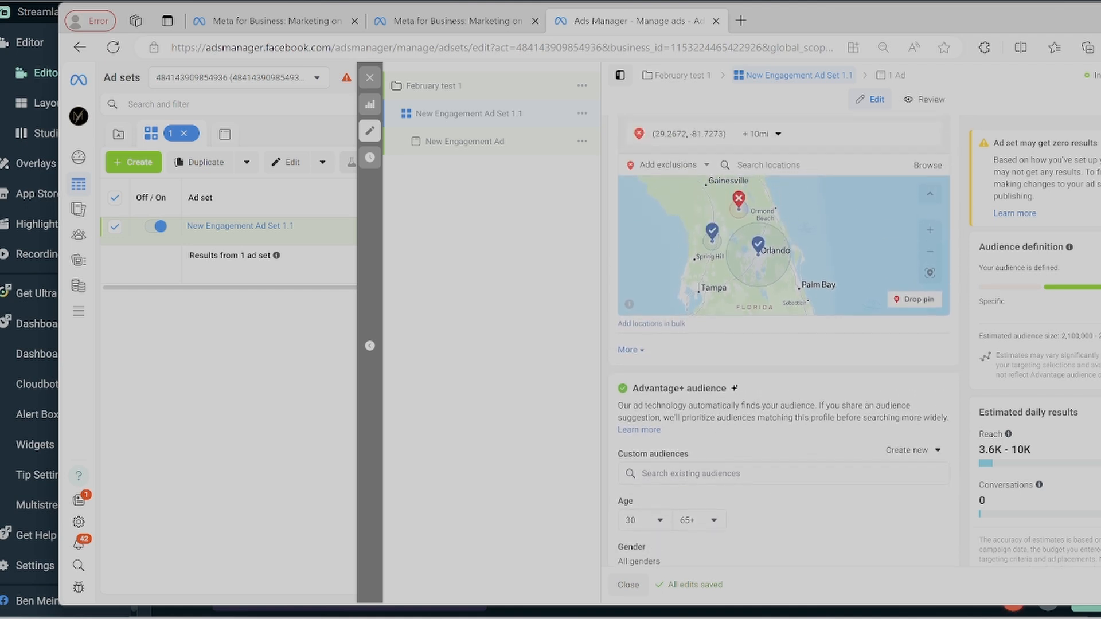
scroll(723, 396, up, 1)
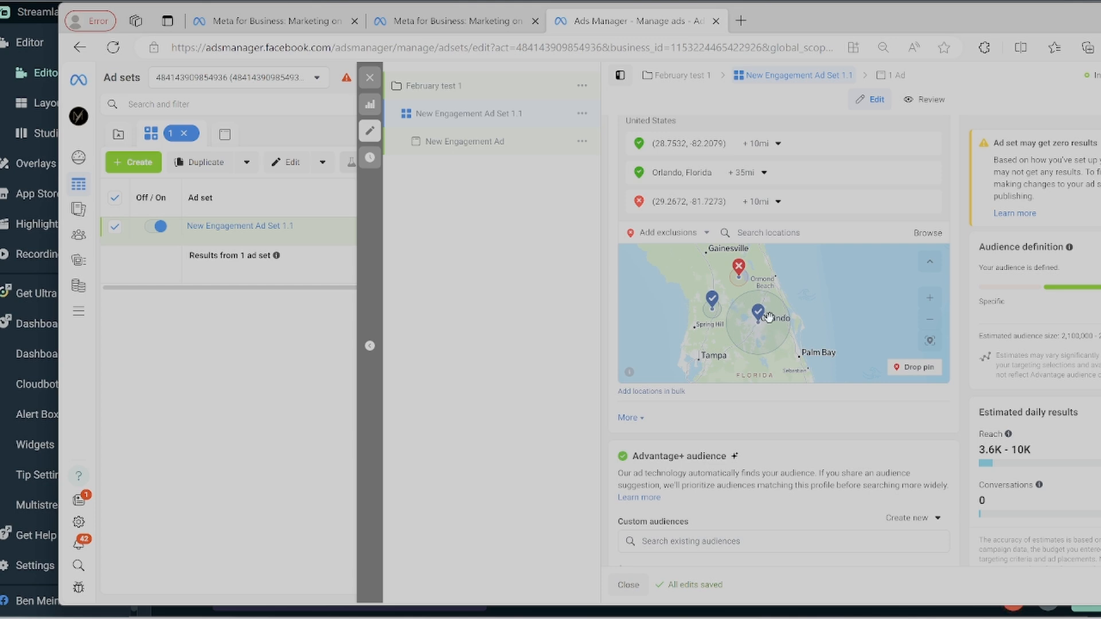
scroll(772, 327, up, 5)
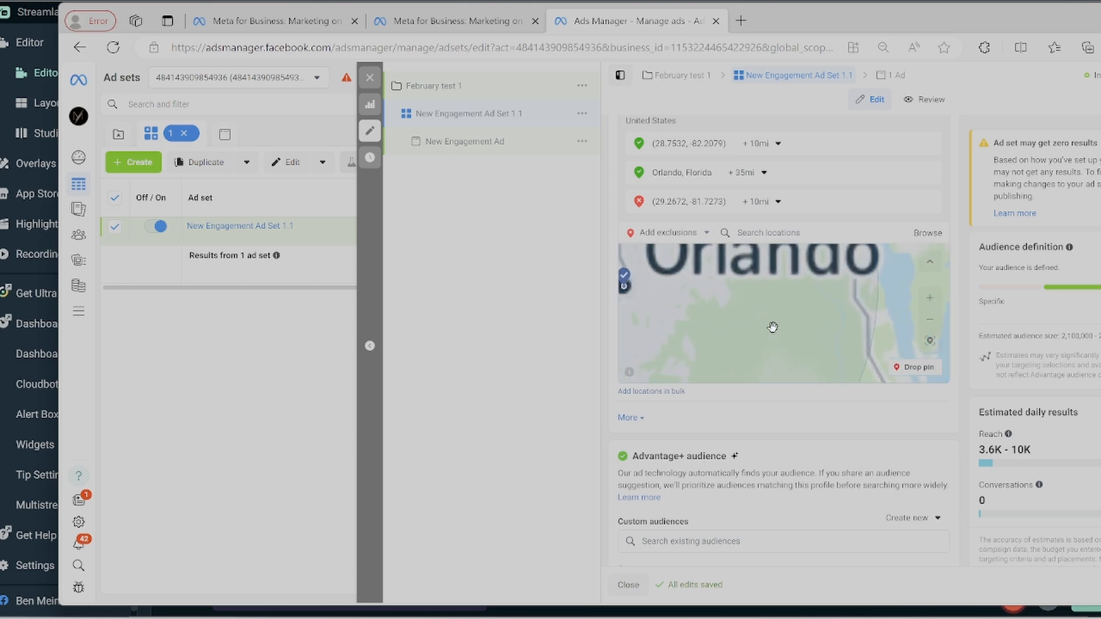
scroll(773, 327, down, 5)
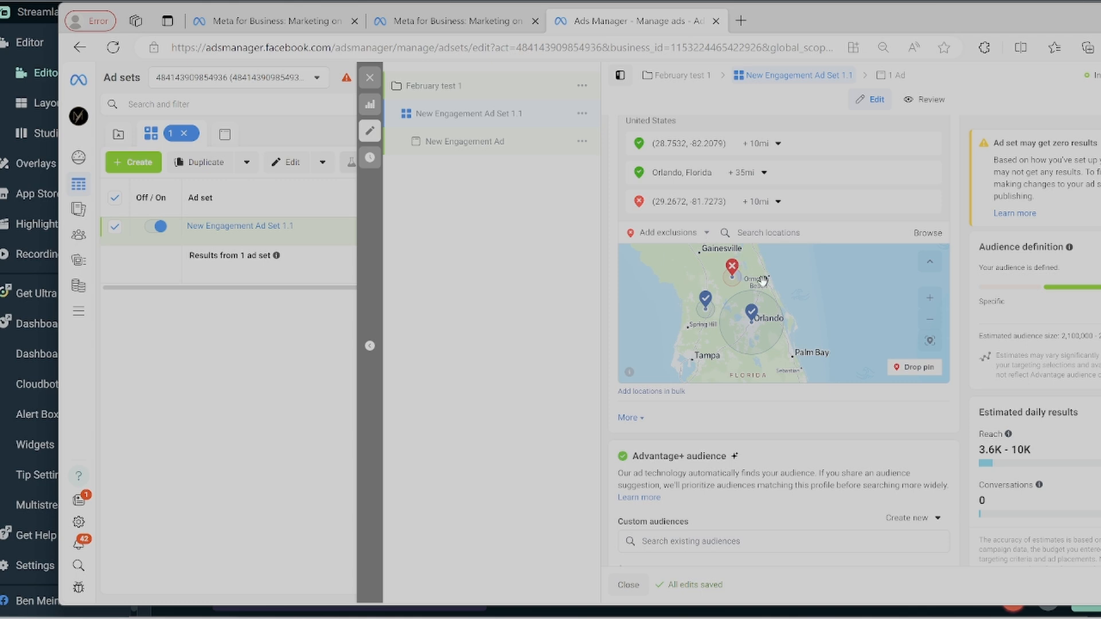
scroll(763, 280, down, 3)
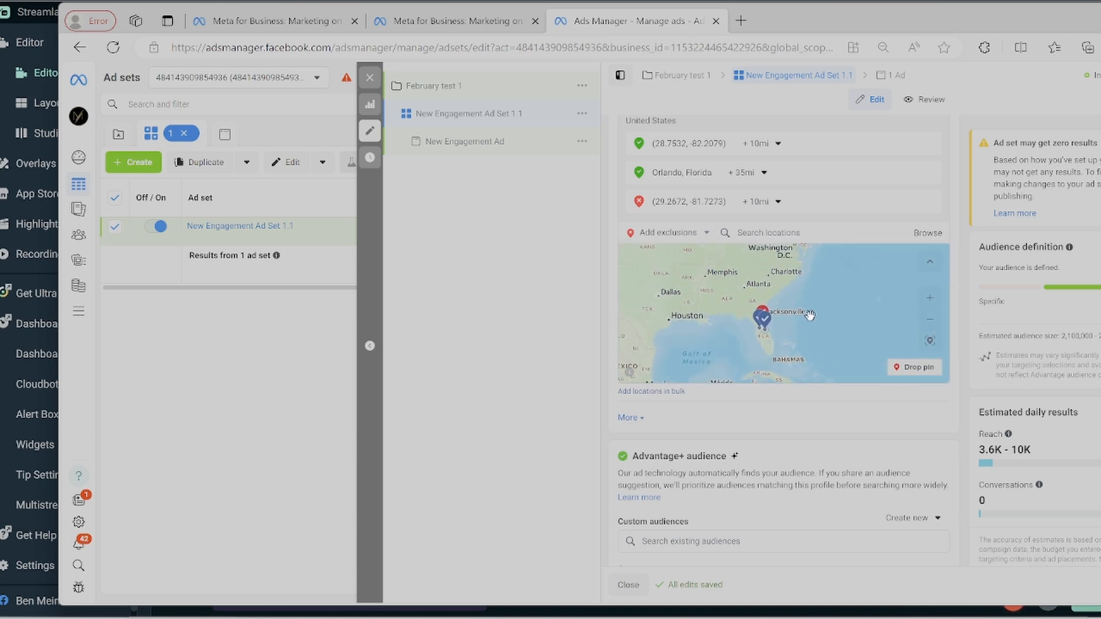
scroll(810, 315, up, 4)
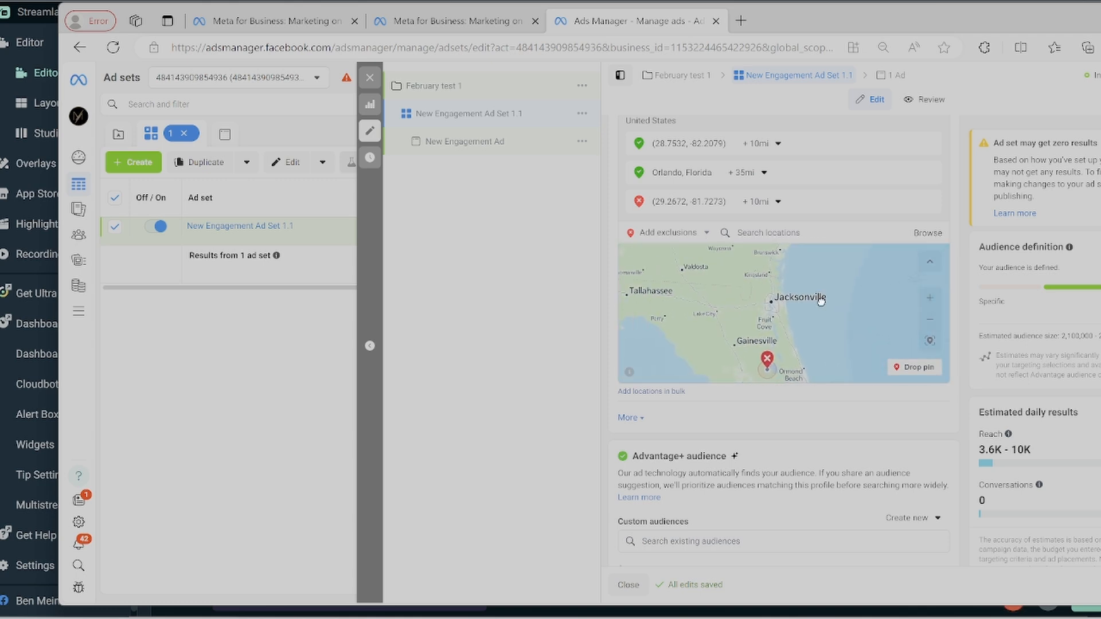
Step: Drop an exclusion pin west of Gainesville at about 29.60, -82.49 and set its radius to 50 miles
drag(821, 301, 797, 243)
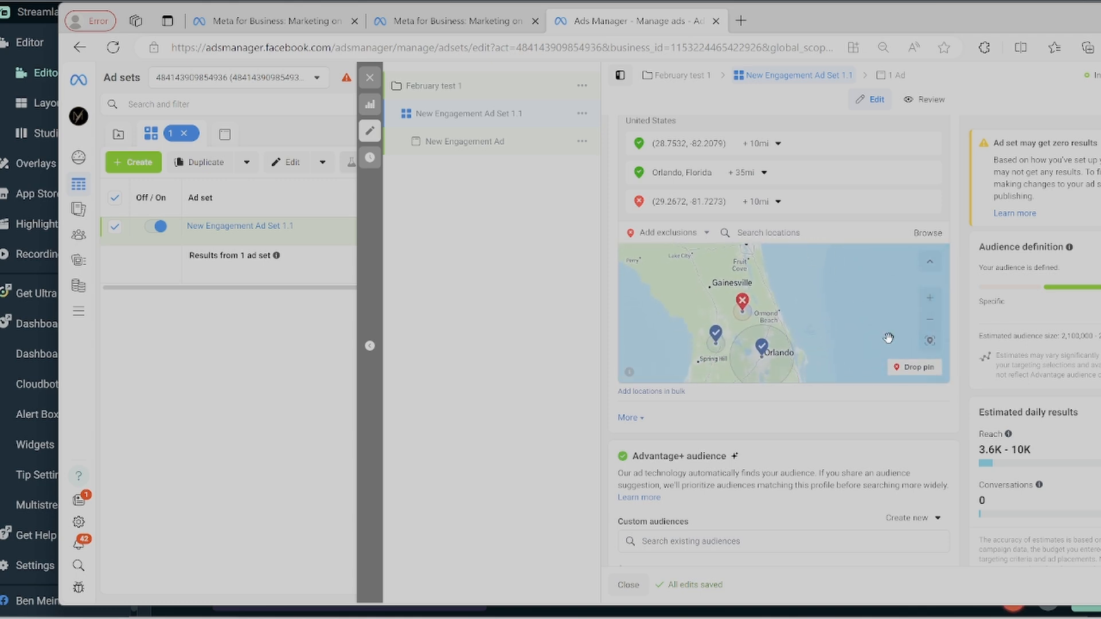
click(908, 367)
click(699, 287)
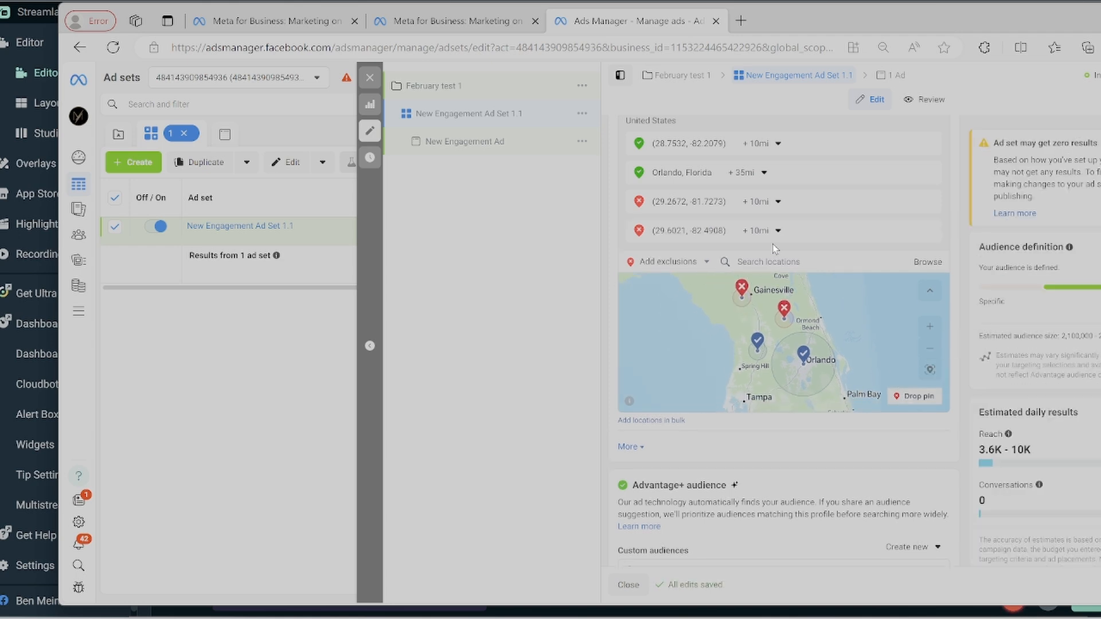
click(777, 232)
drag(755, 269, 820, 276)
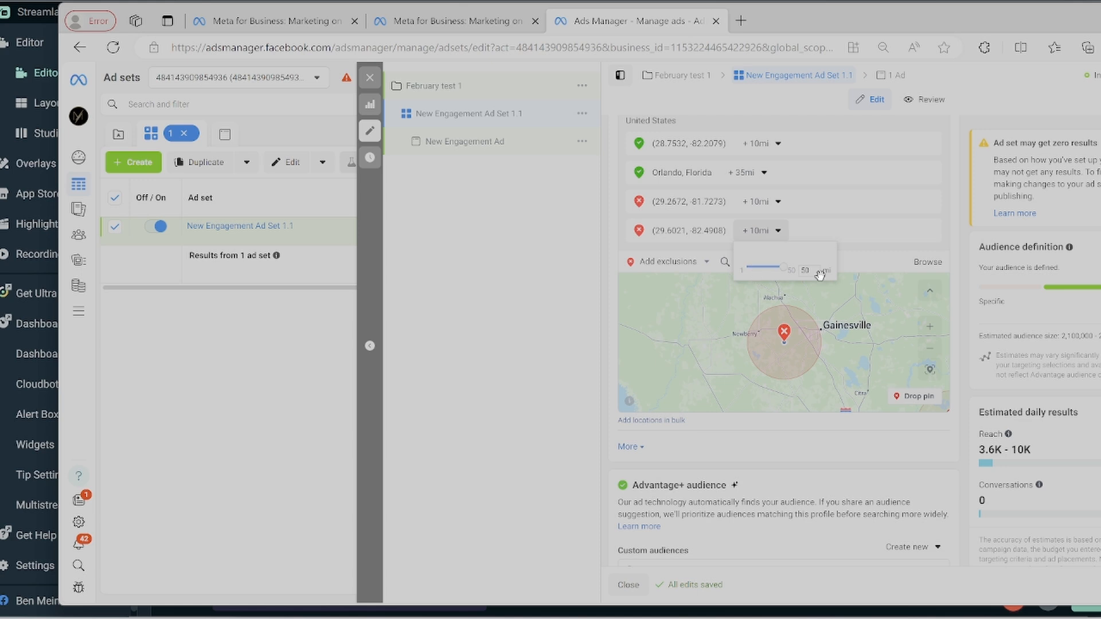
click(858, 307)
Step: Examine the Advantage+ audience controls and browse the minimum age options without changing the age
scroll(767, 417, down, 2)
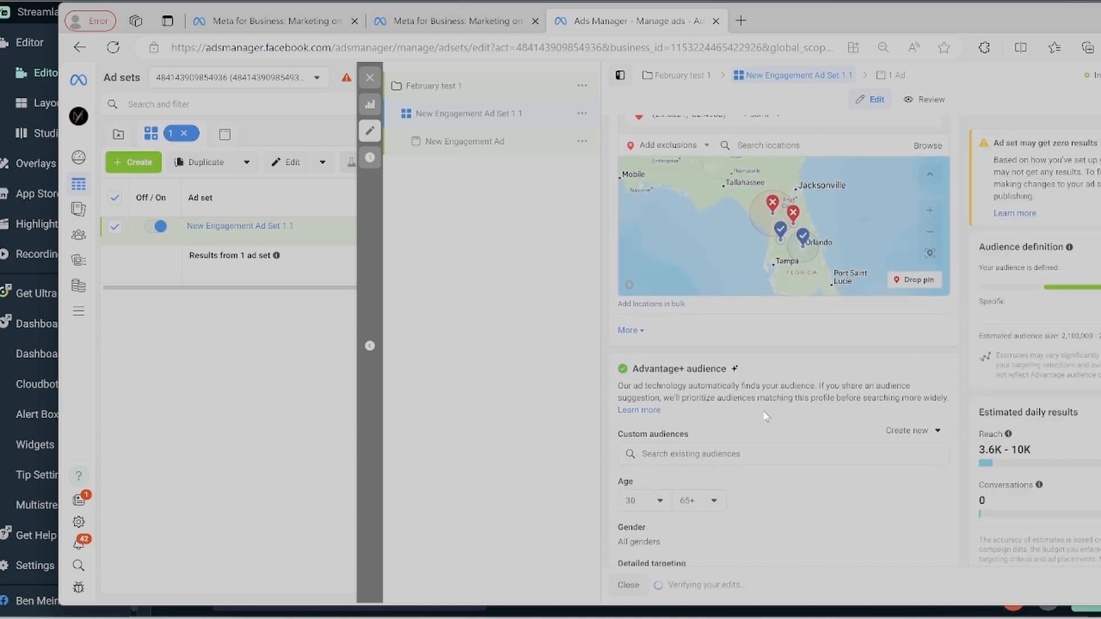
scroll(765, 417, down, 2)
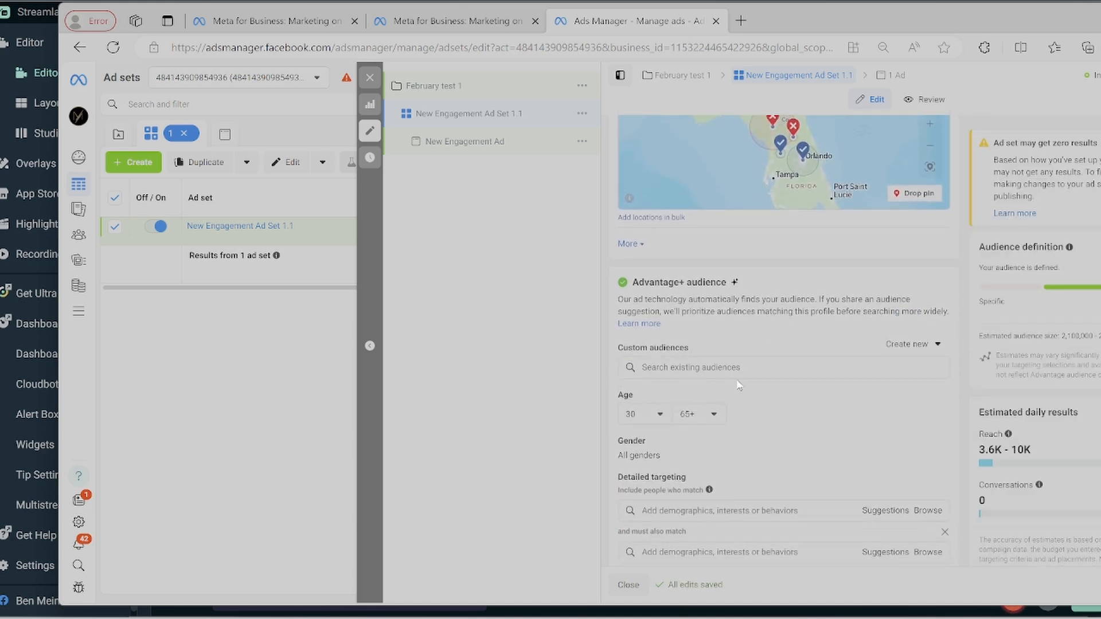
scroll(650, 404, down, 1)
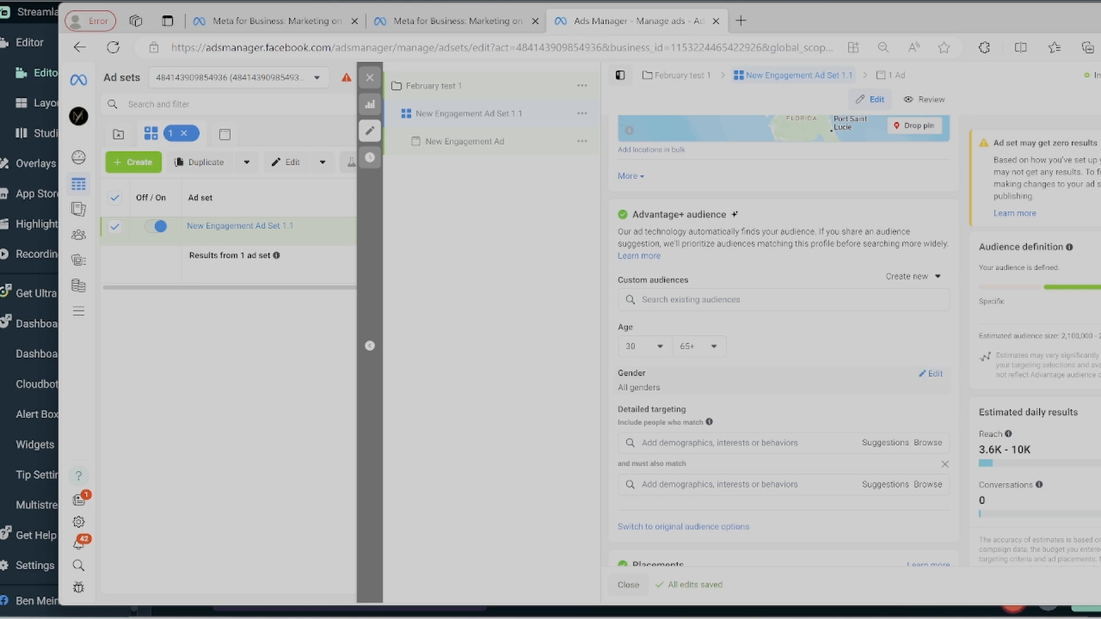
scroll(665, 383, up, 1)
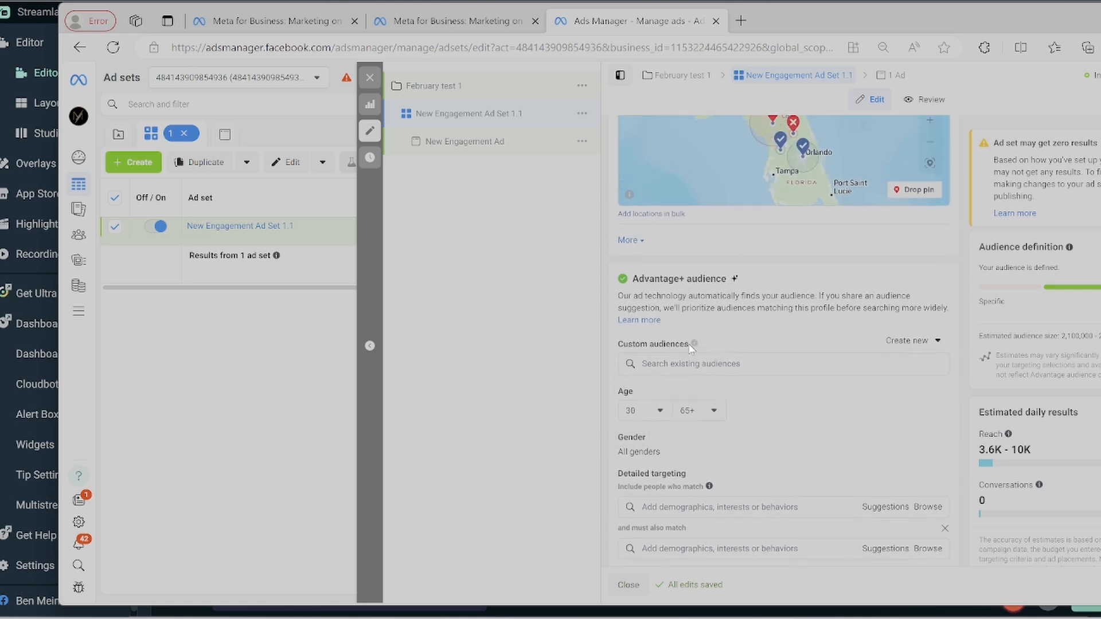
scroll(691, 348, down, 1)
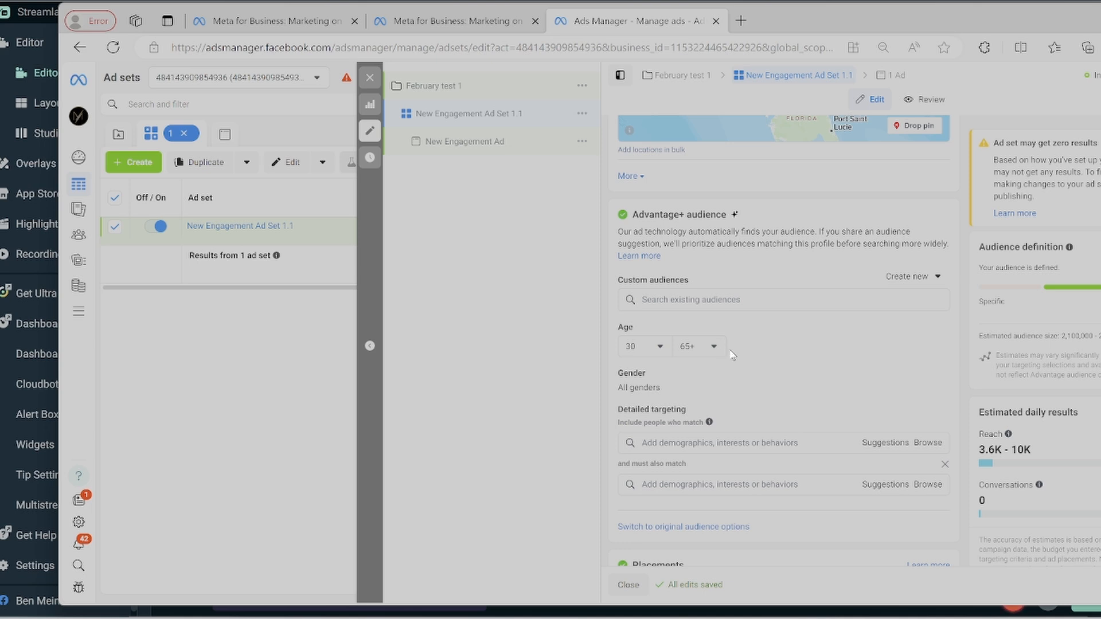
click(665, 347)
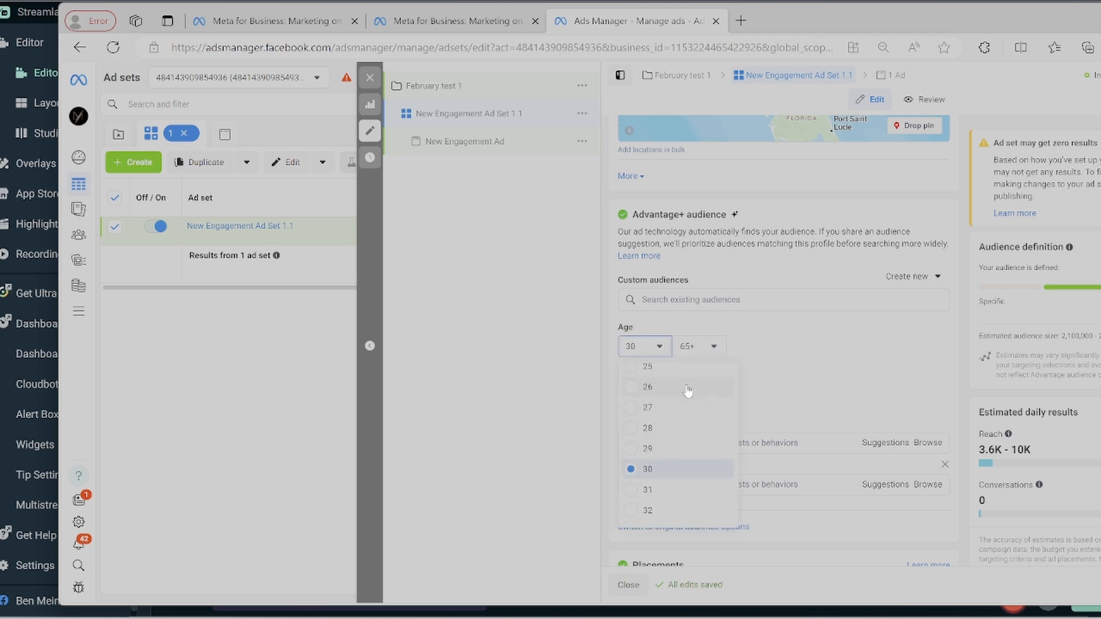
scroll(687, 397, up, 1)
scroll(687, 414, down, 1)
scroll(695, 437, down, 3)
scroll(706, 456, down, 2)
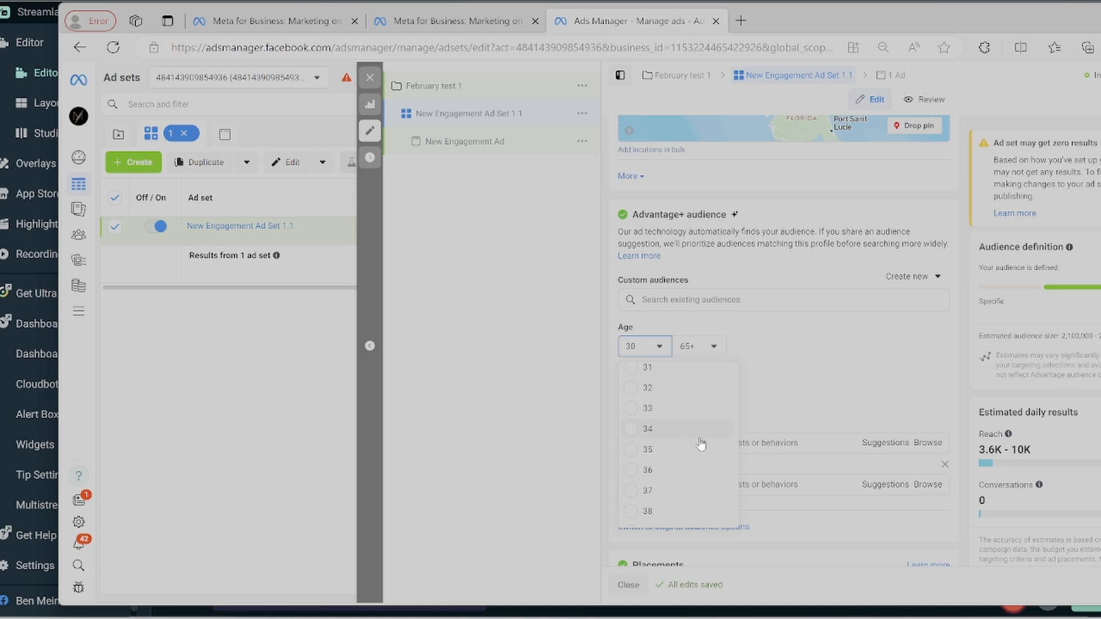
scroll(699, 459, up, 3)
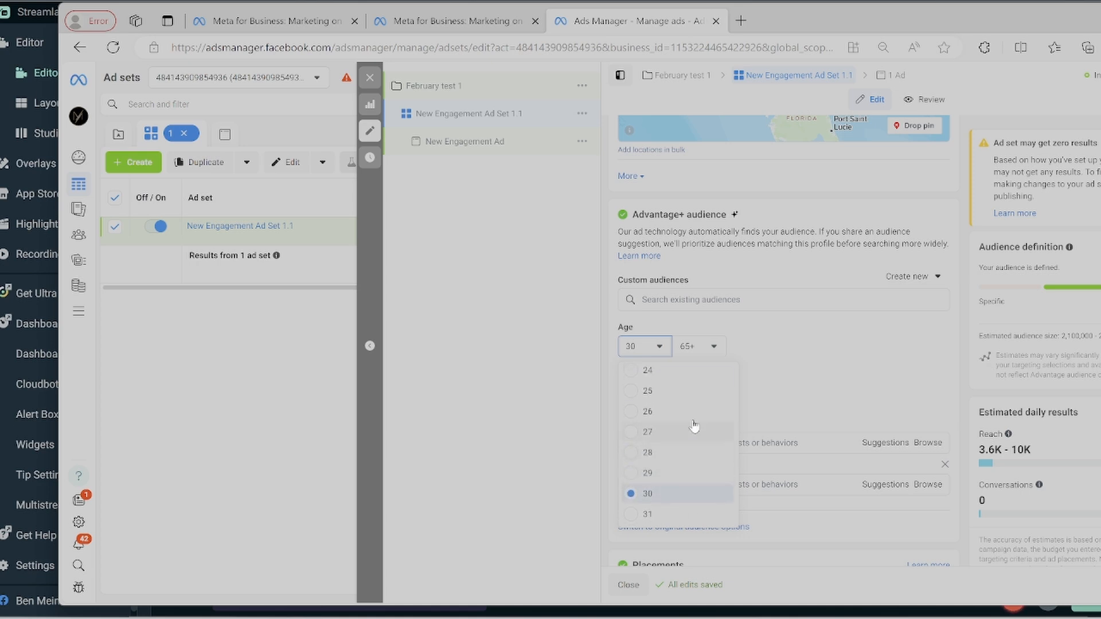
click(771, 392)
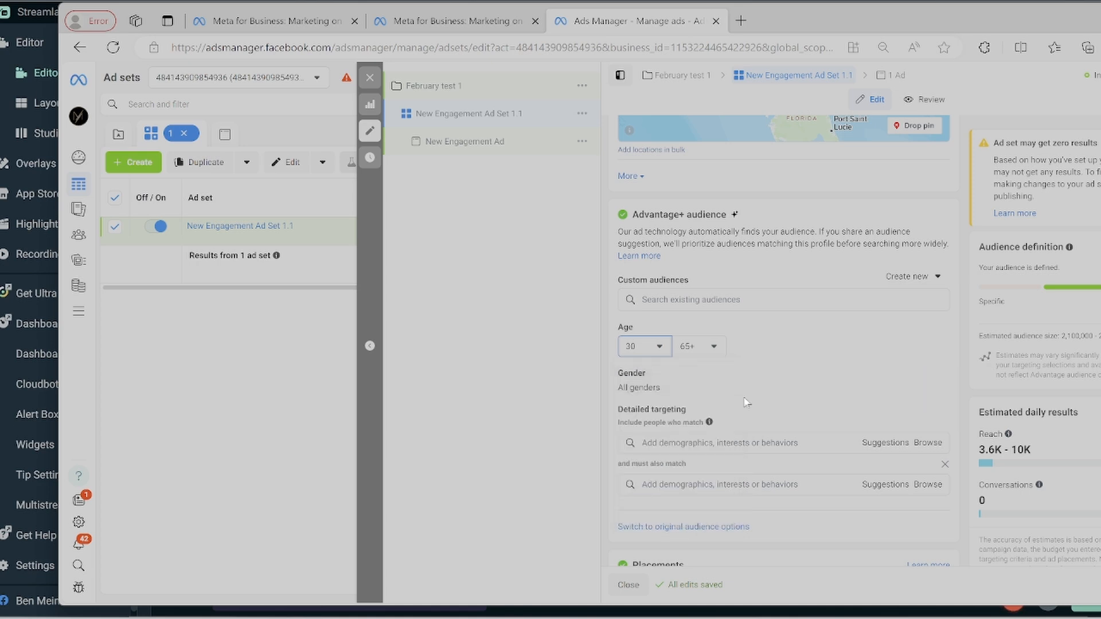
Step: Add the interests Home improvement (home & garden) and Luxury goods (retail) to the first detailed targeting group
scroll(744, 381, down, 1)
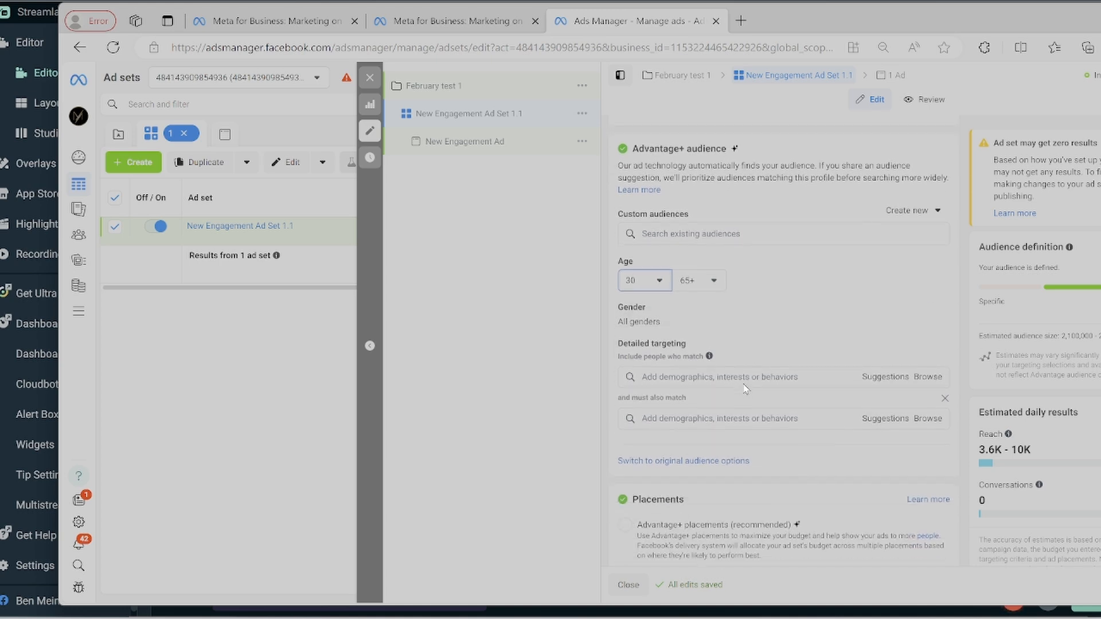
click(784, 381)
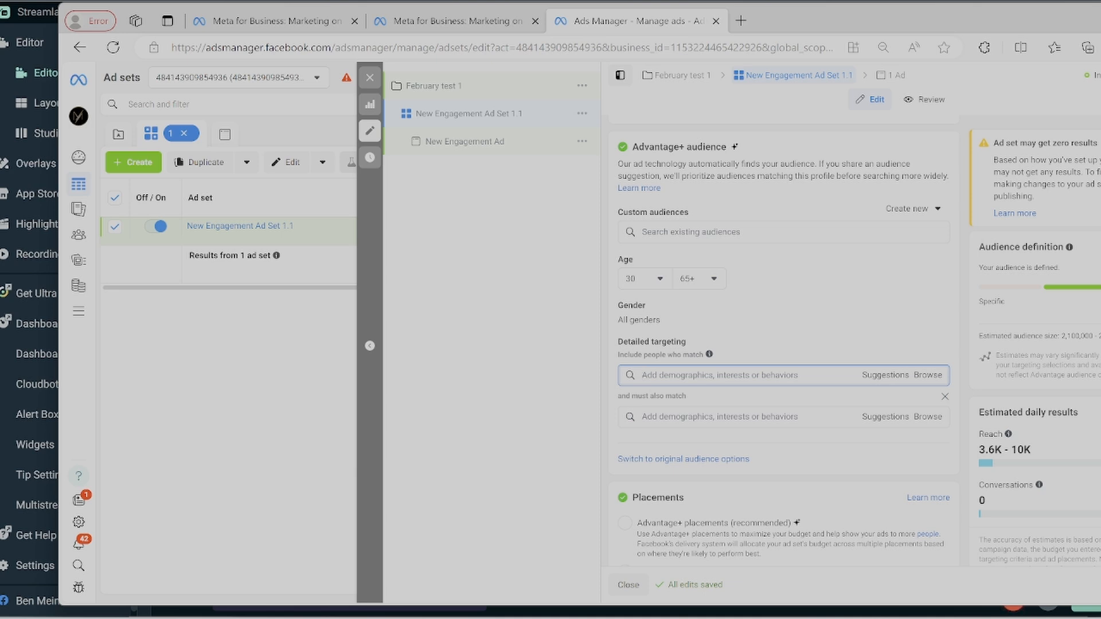
text(home)
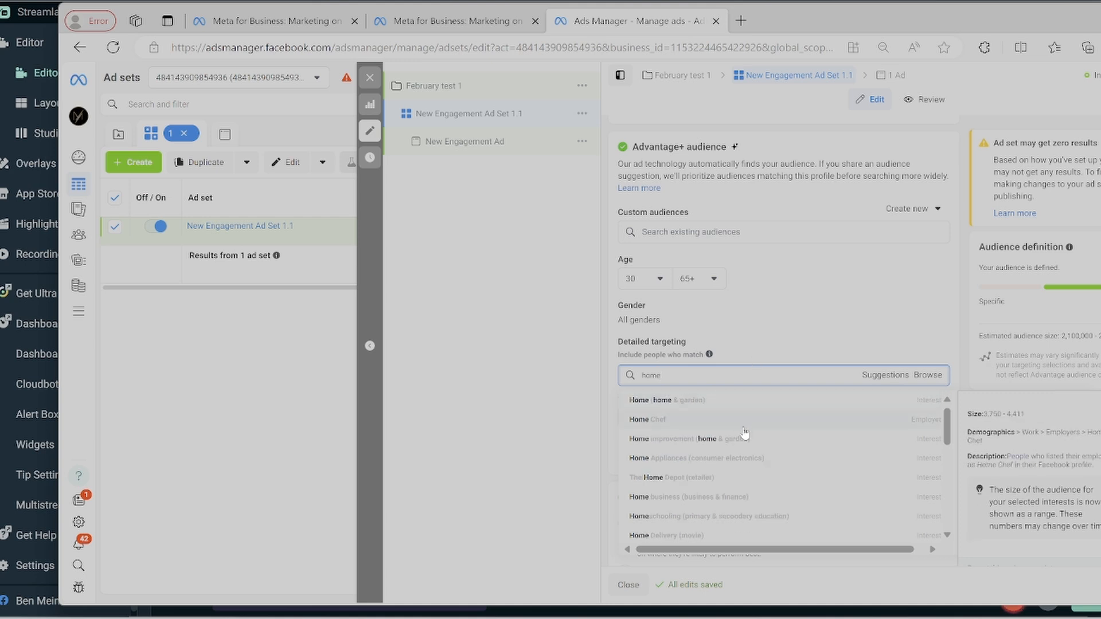
click(846, 440)
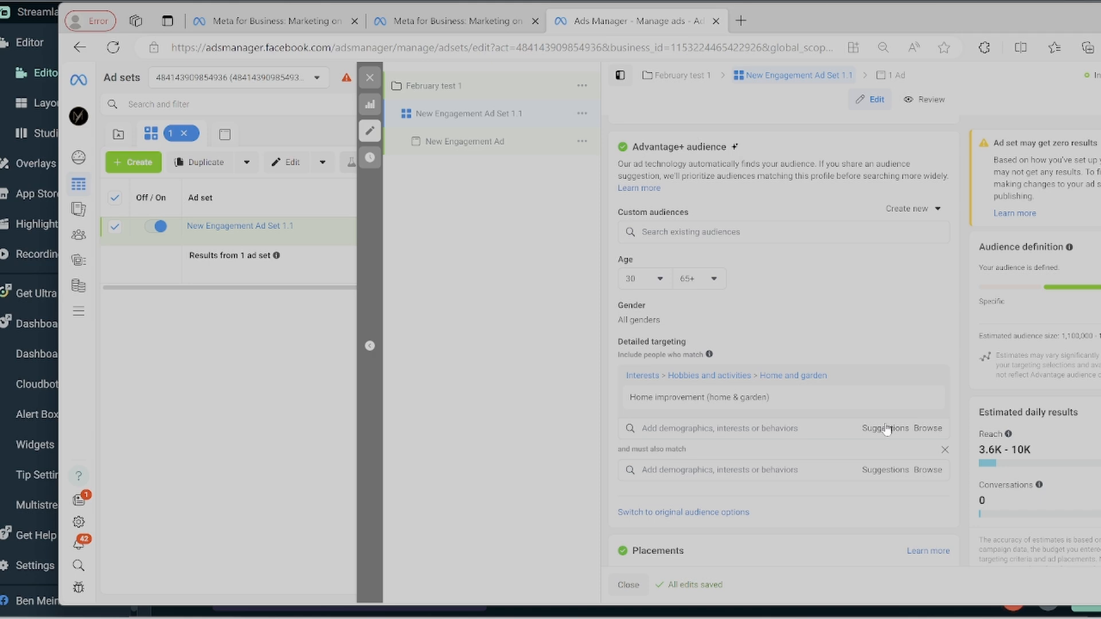
text(u)
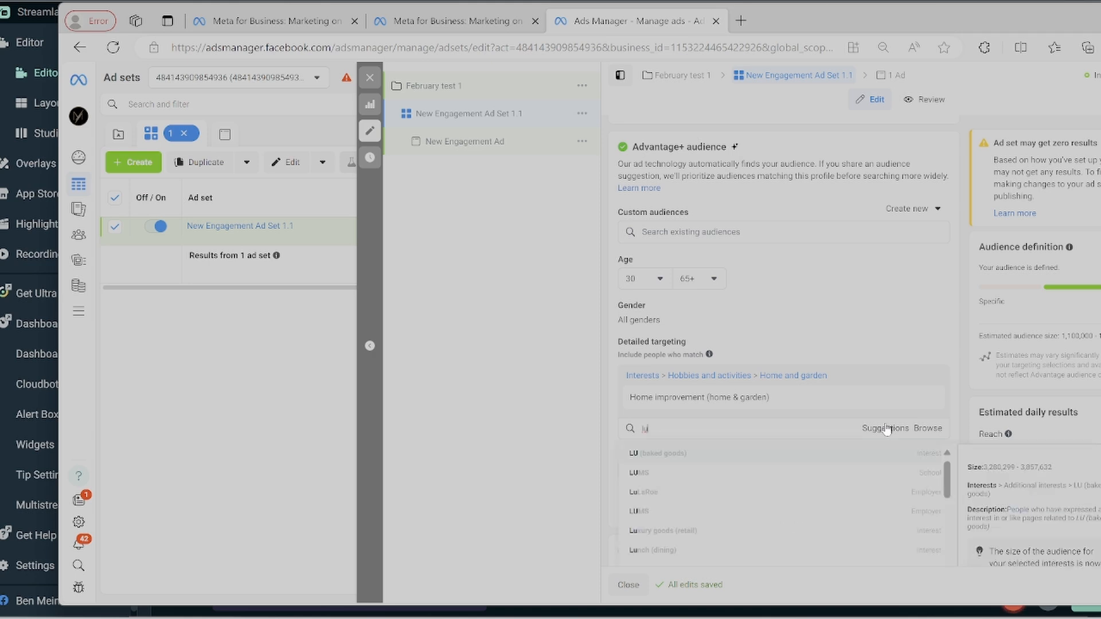
text(xury goods)
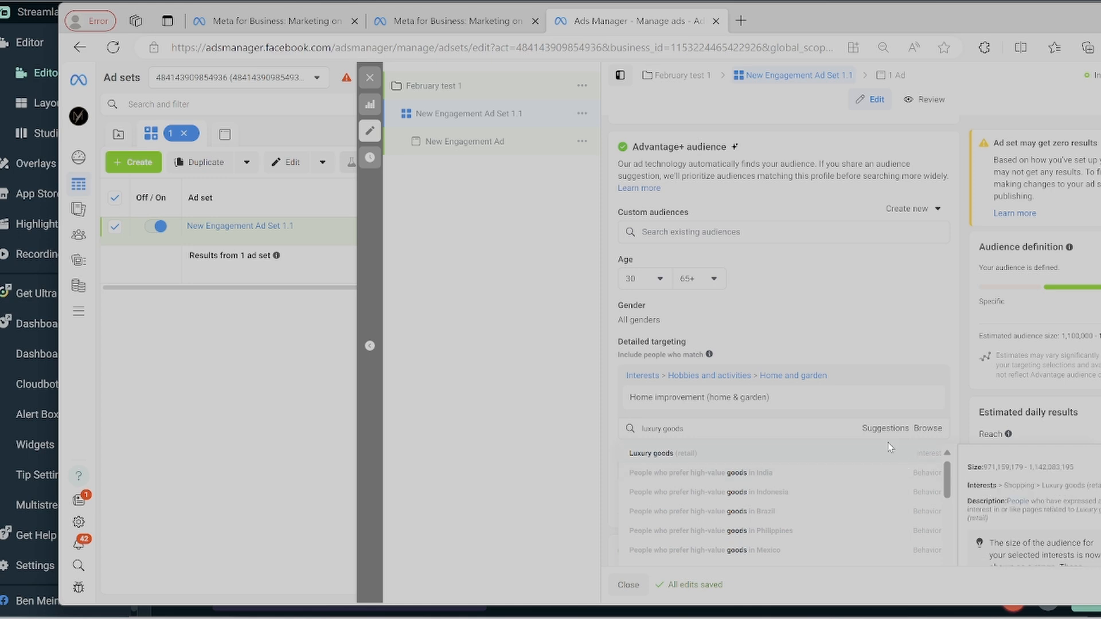
click(772, 456)
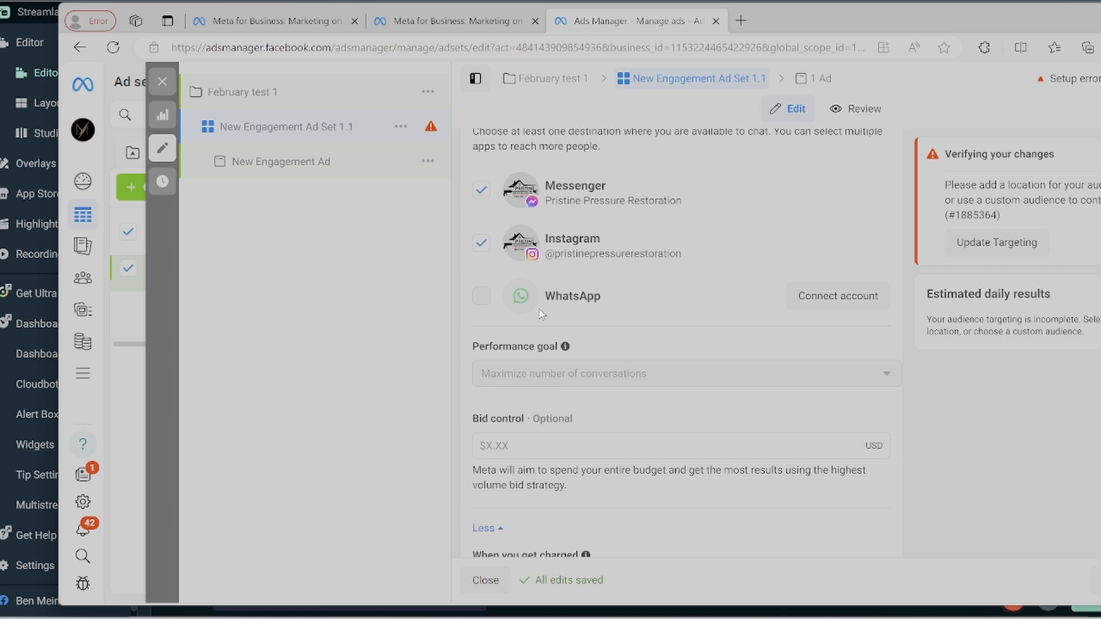
Step: Examine the messaging apps and performance goal settings, and browse the available Facebook Pages without changing the selected Page
scroll(543, 309, down, 1)
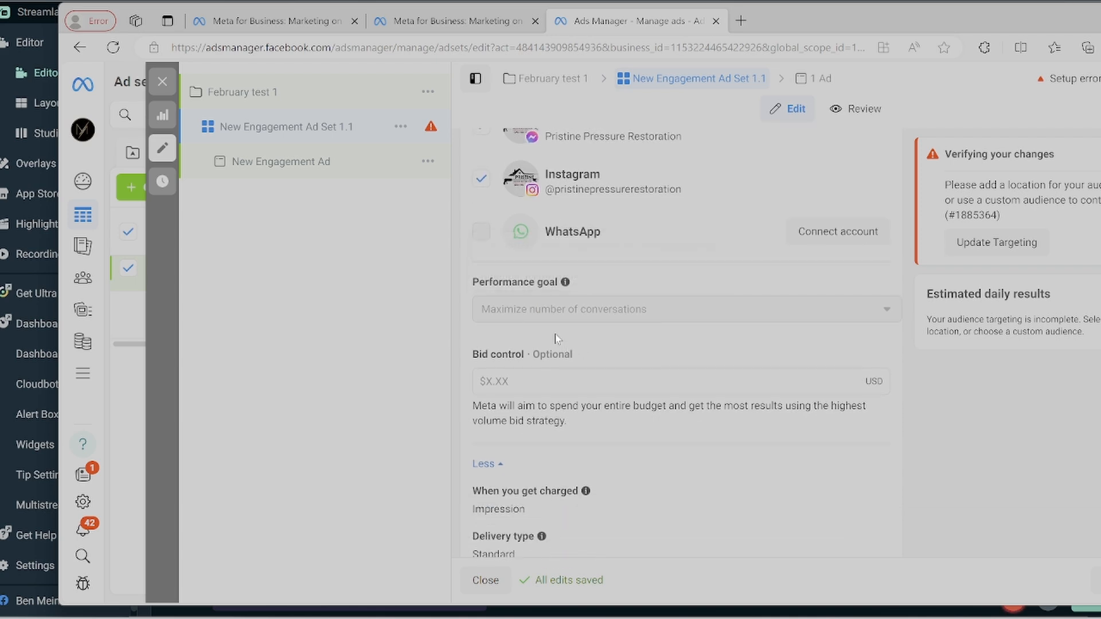
mouse_move(551, 321)
scroll(545, 348, up, 1)
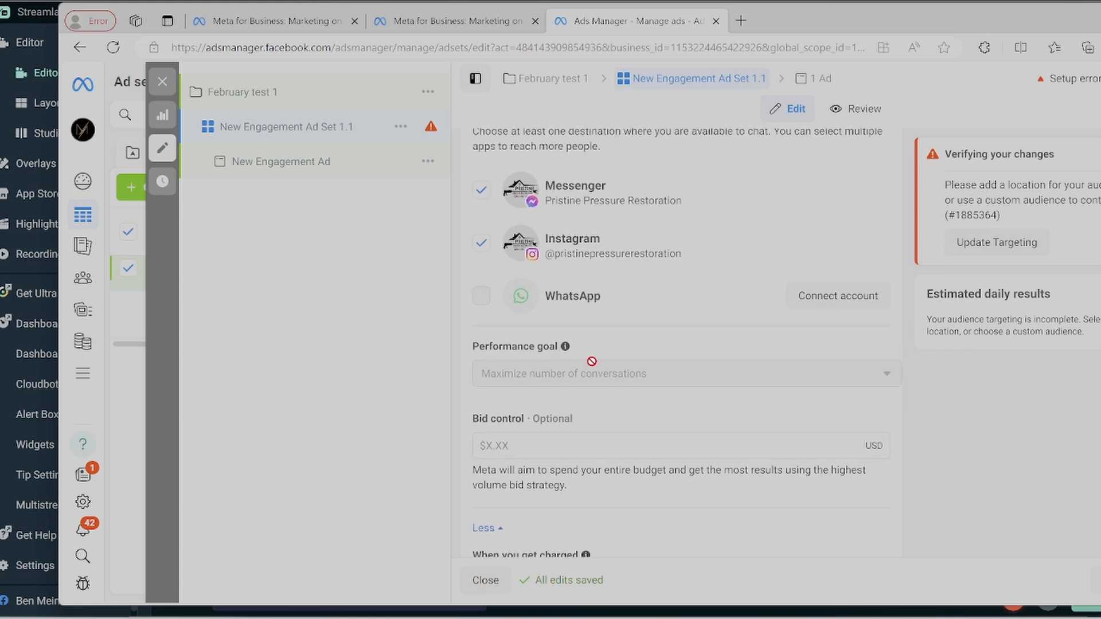
scroll(587, 344, up, 4)
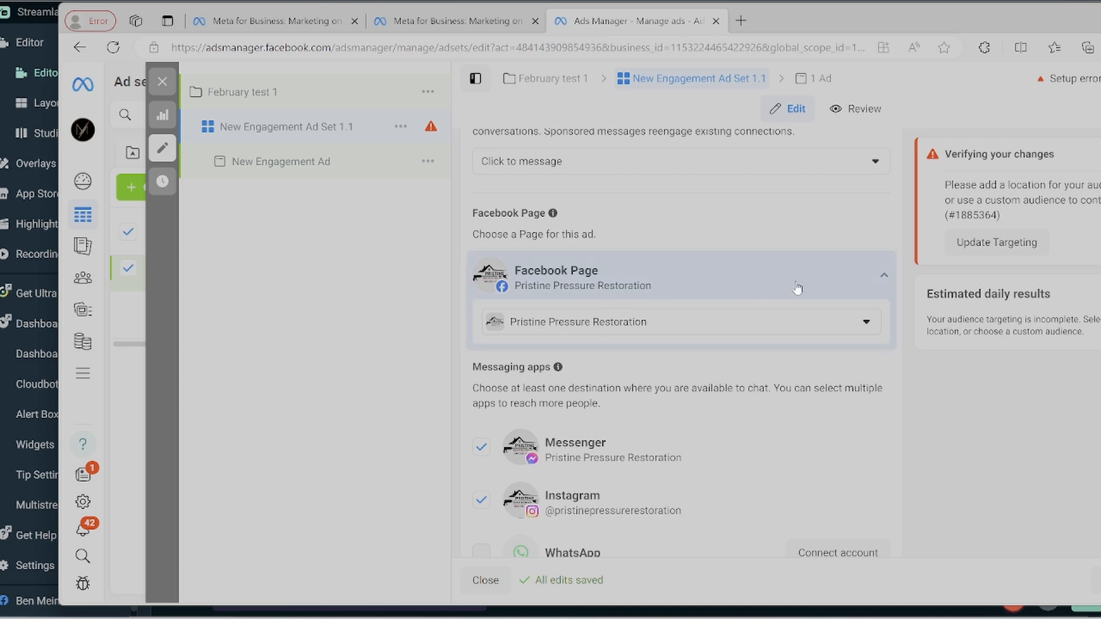
scroll(710, 302, down, 3)
scroll(710, 295, up, 3)
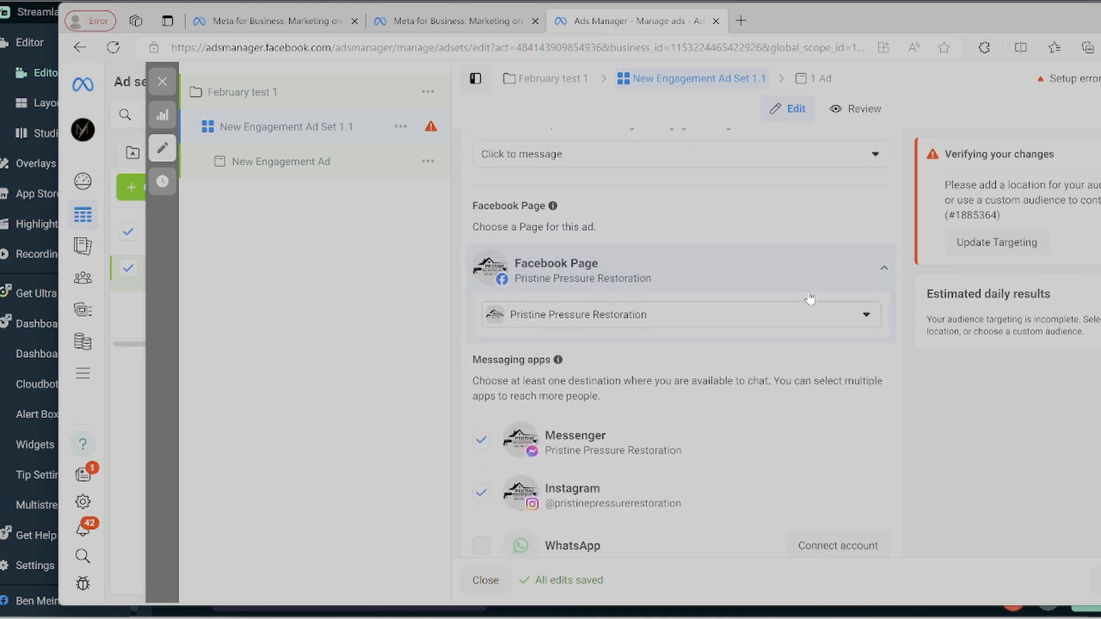
click(826, 325)
click(700, 320)
click(702, 321)
scroll(698, 425, down, 5)
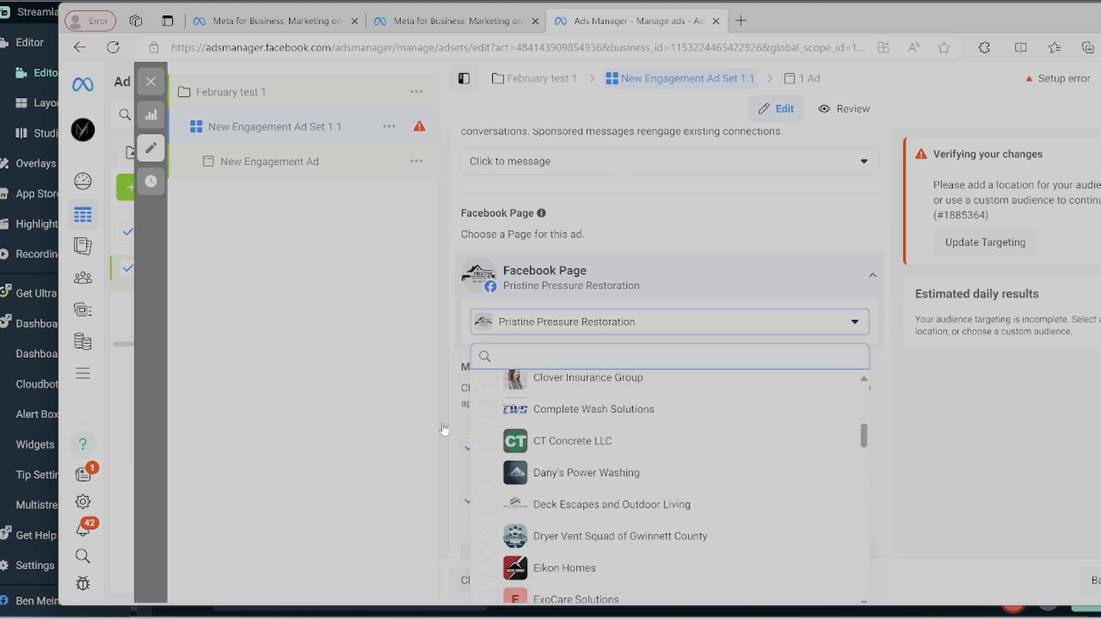
click(444, 429)
Step: Examine the ad set's performance goal, bid control, charging and delivery type settings
scroll(600, 386, down, 7)
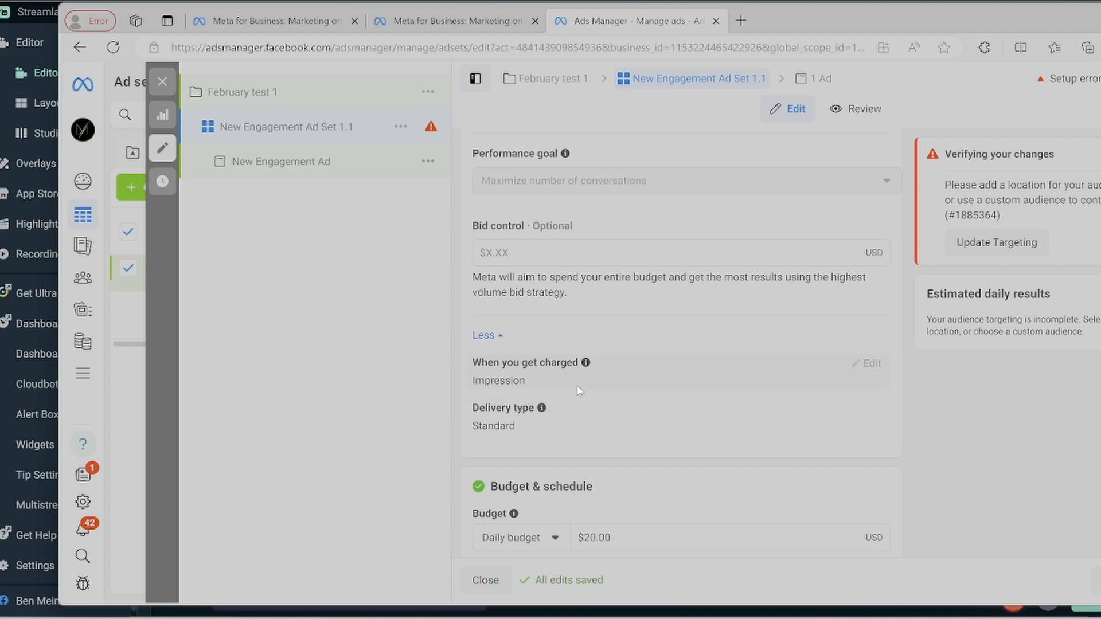
scroll(579, 390, down, 1)
scroll(580, 394, up, 2)
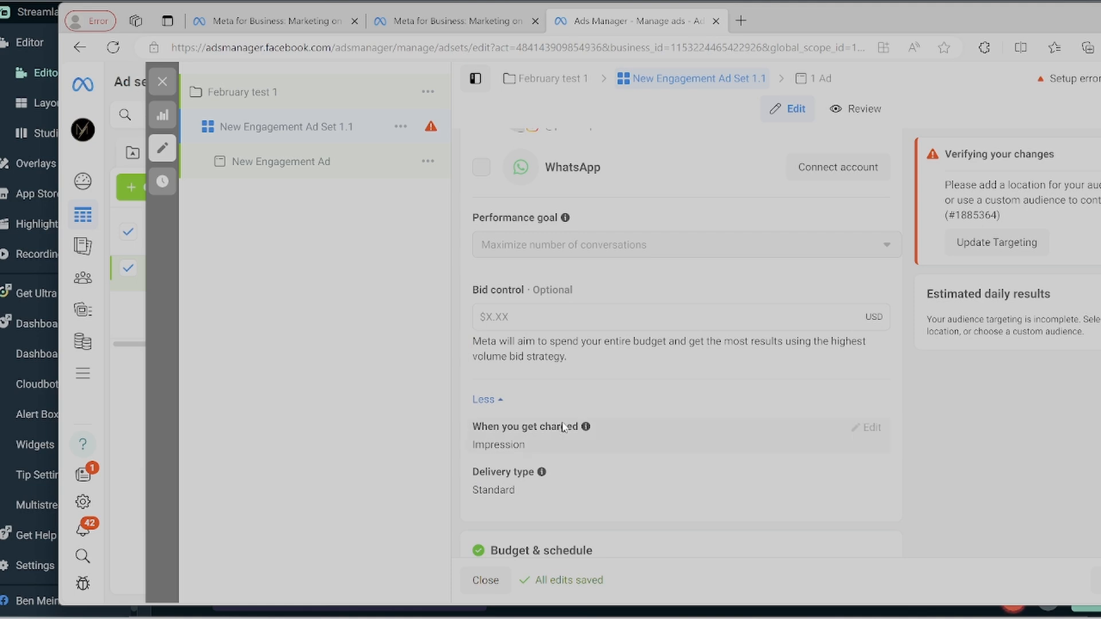
Step: Examine the ad set's charging and delivery settings together with its daily budget and schedule, without changing them
scroll(565, 440, down, 3)
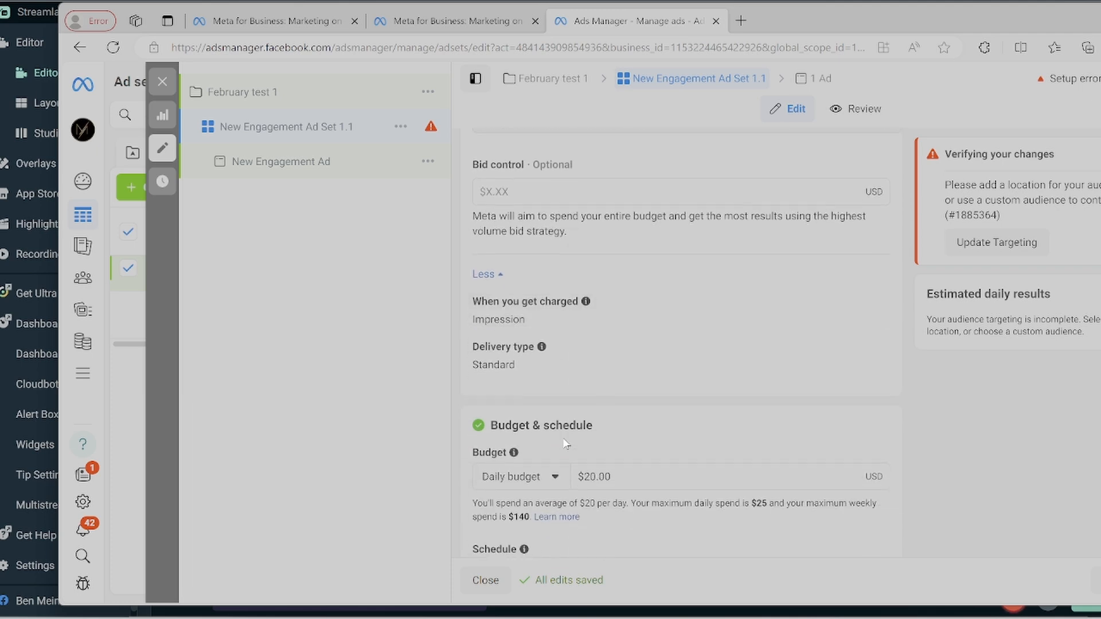
scroll(566, 443, up, 2)
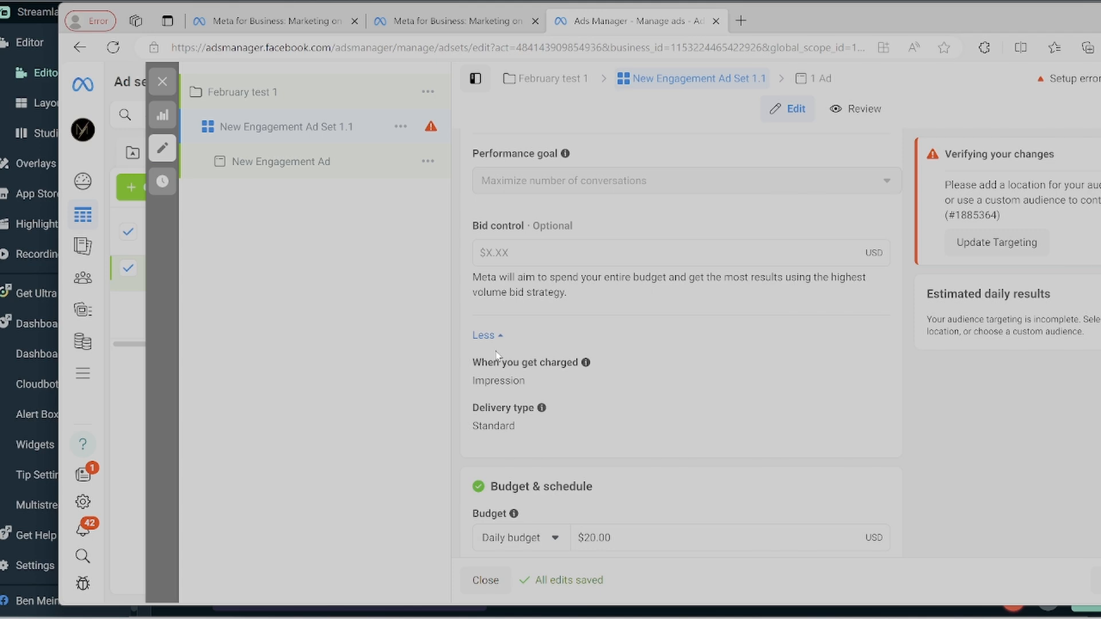
scroll(527, 422, down, 2)
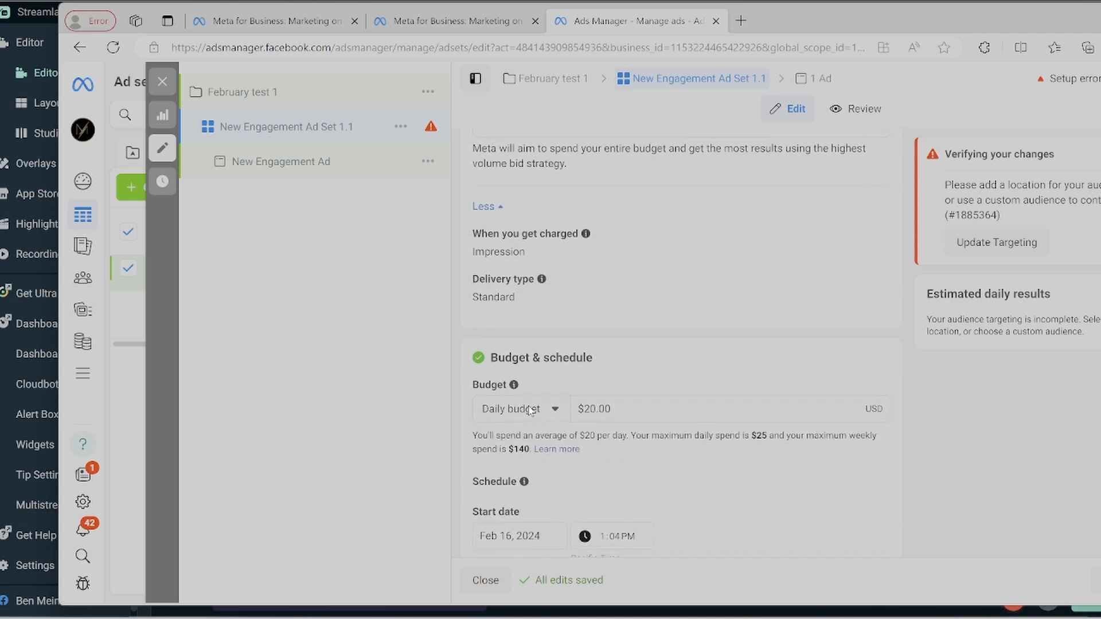
scroll(530, 409, down, 2)
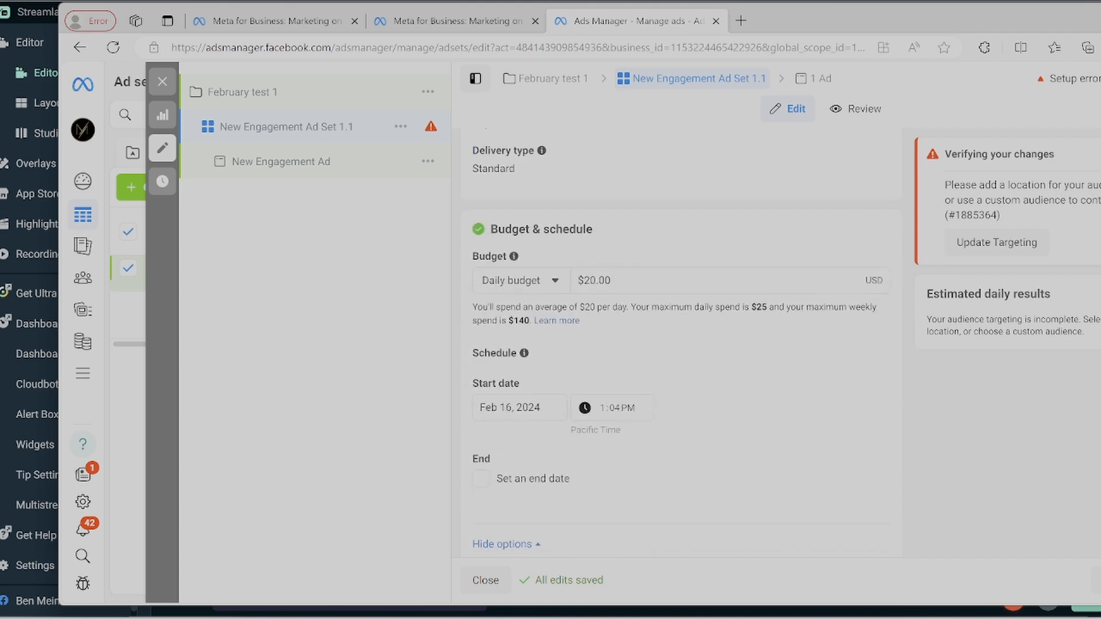
scroll(651, 307, up, 1)
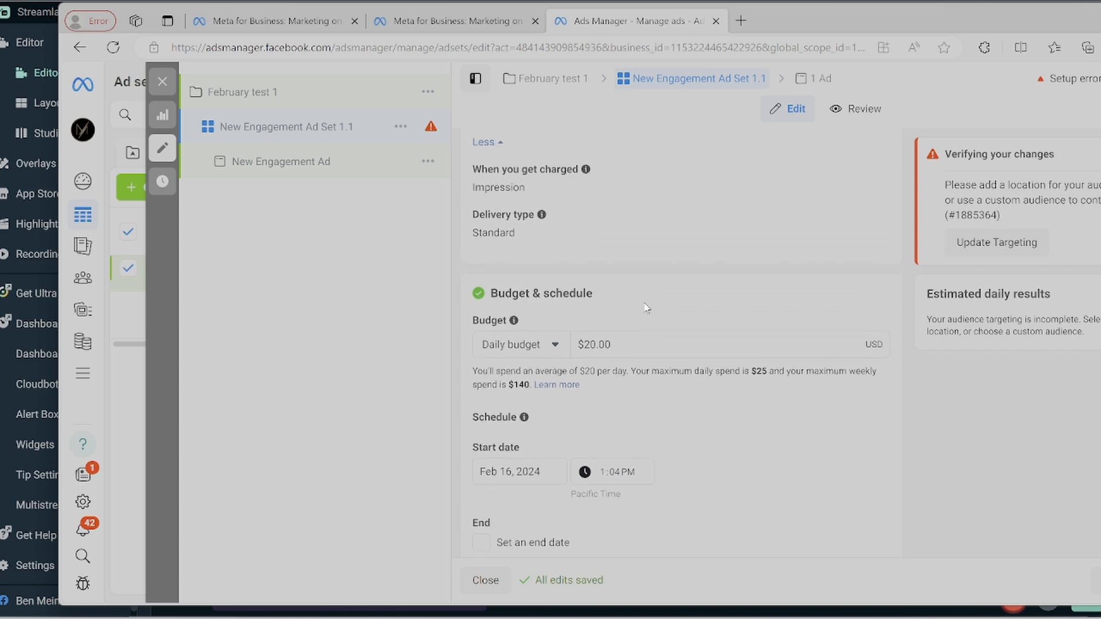
drag(613, 345, 589, 346)
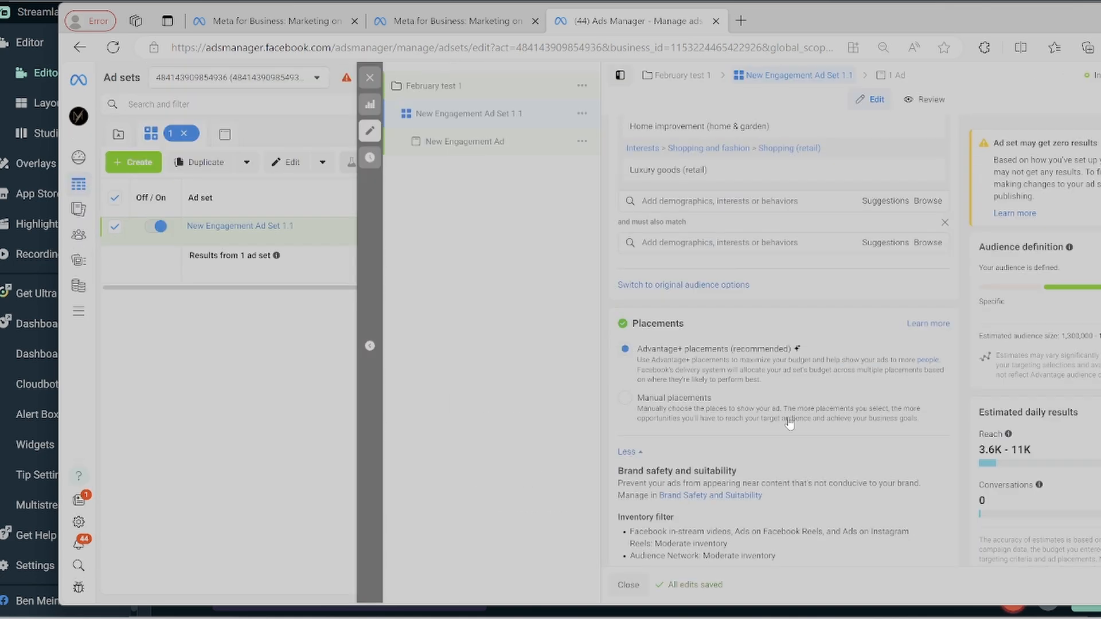
Step: Switch the ad set from Advantage+ placements to Manual placements and exclude the Audience network platform
scroll(787, 424, down, 2)
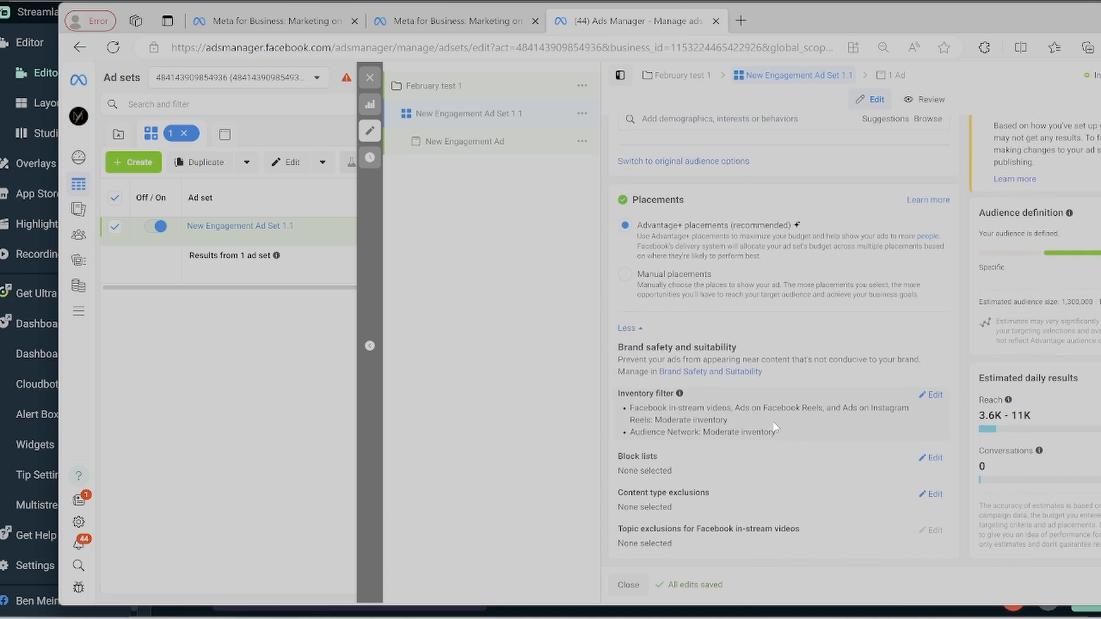
scroll(777, 423, up, 1)
scroll(782, 414, up, 2)
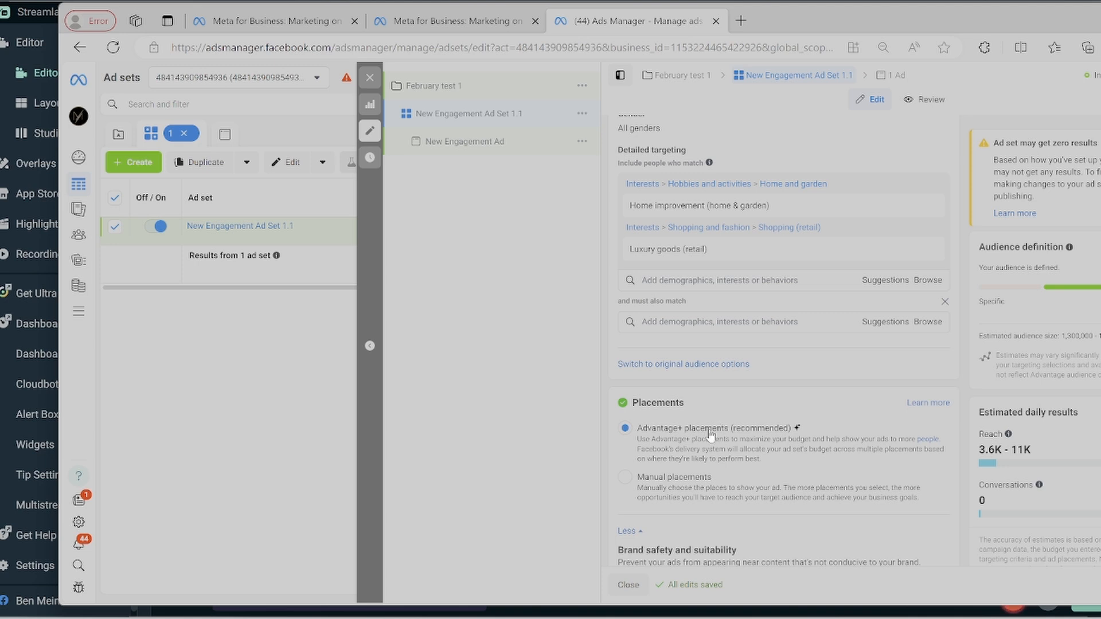
click(709, 476)
scroll(709, 476, down, 3)
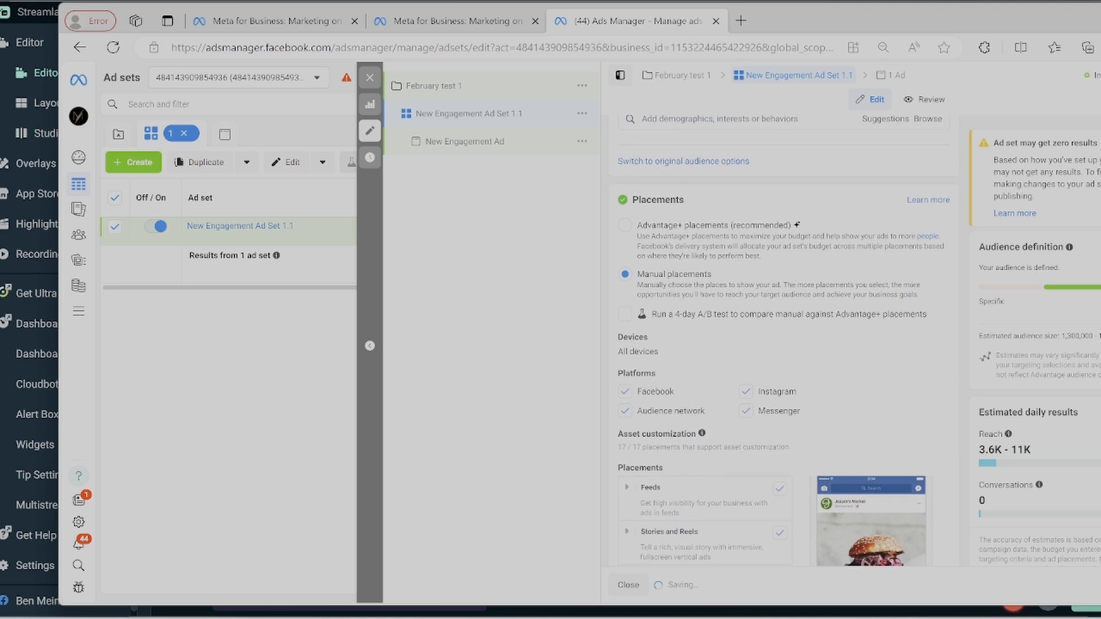
click(666, 413)
Step: Exclude Stories and Reels from the manual placements and review the other placement categories
scroll(711, 420, down, 4)
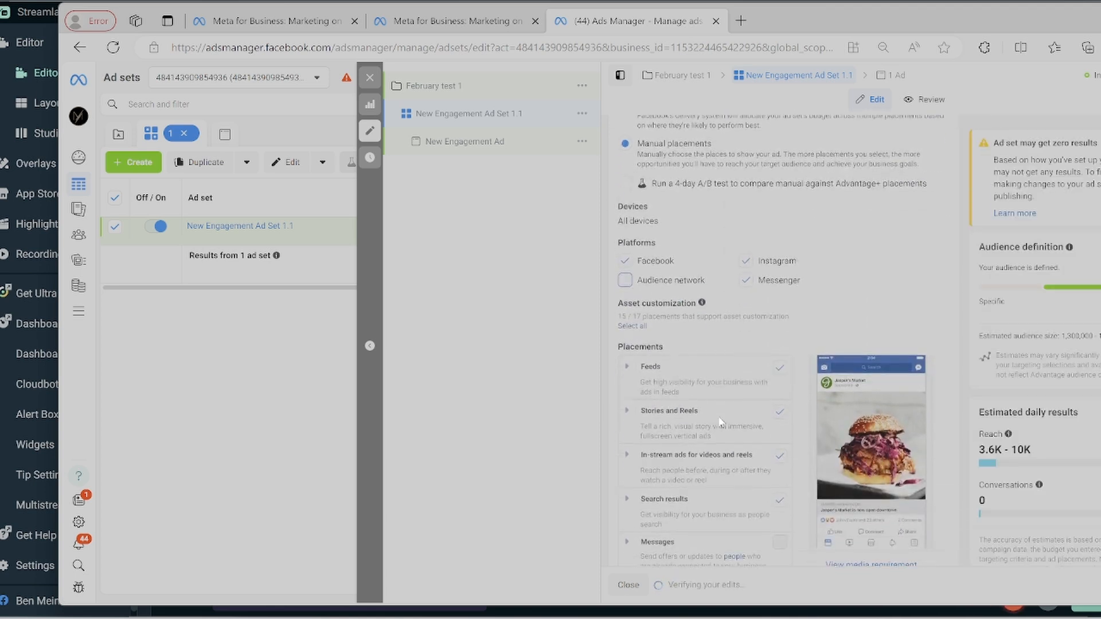
scroll(740, 417, up, 3)
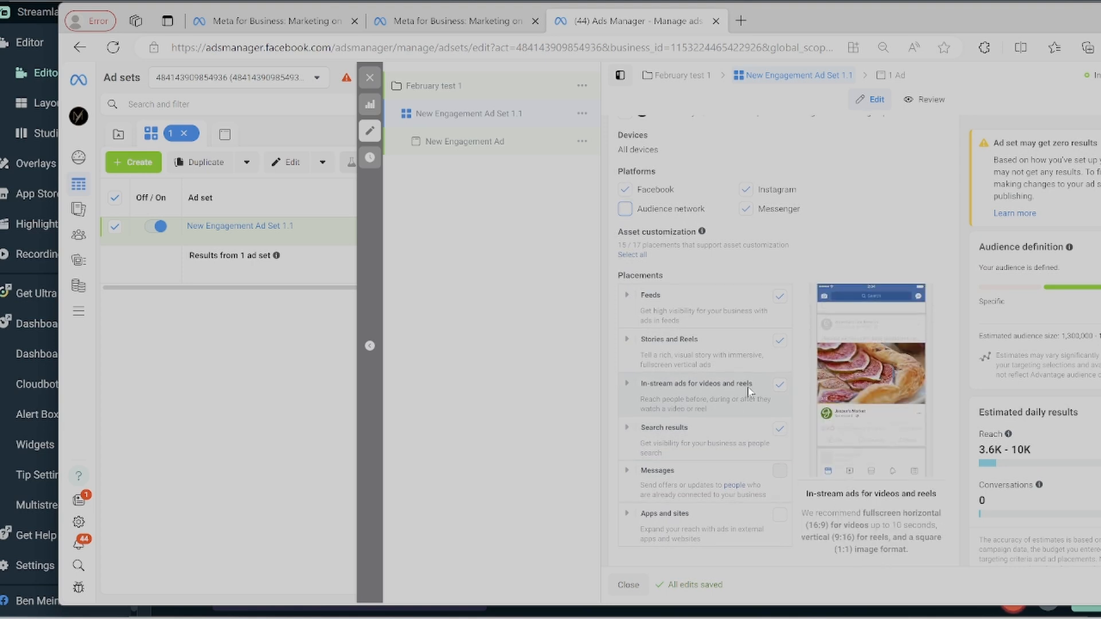
click(780, 407)
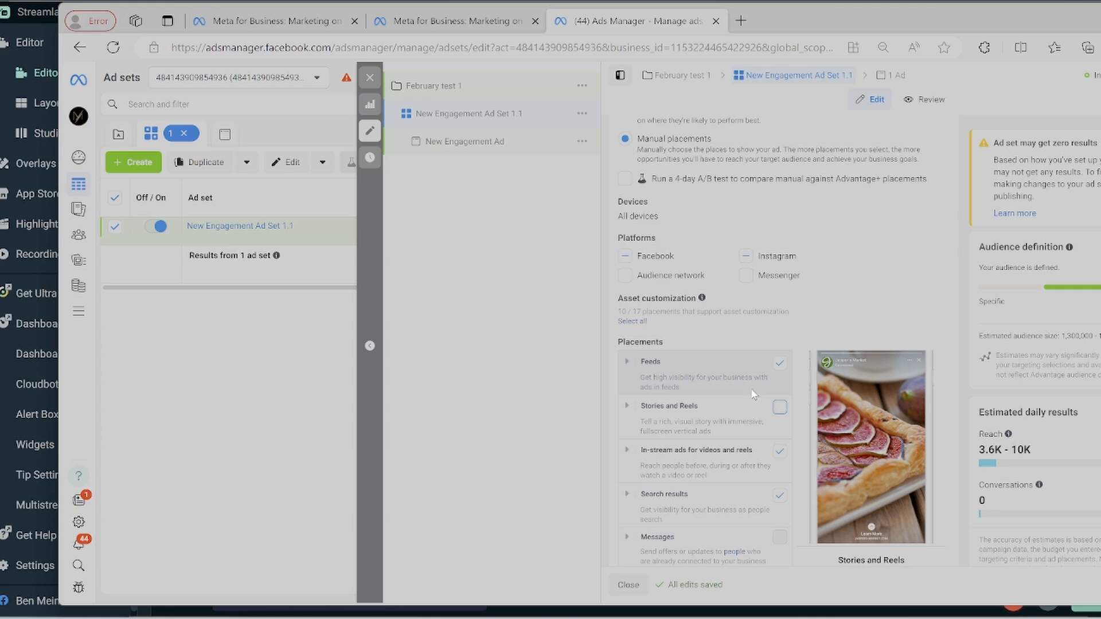
scroll(755, 393, down, 2)
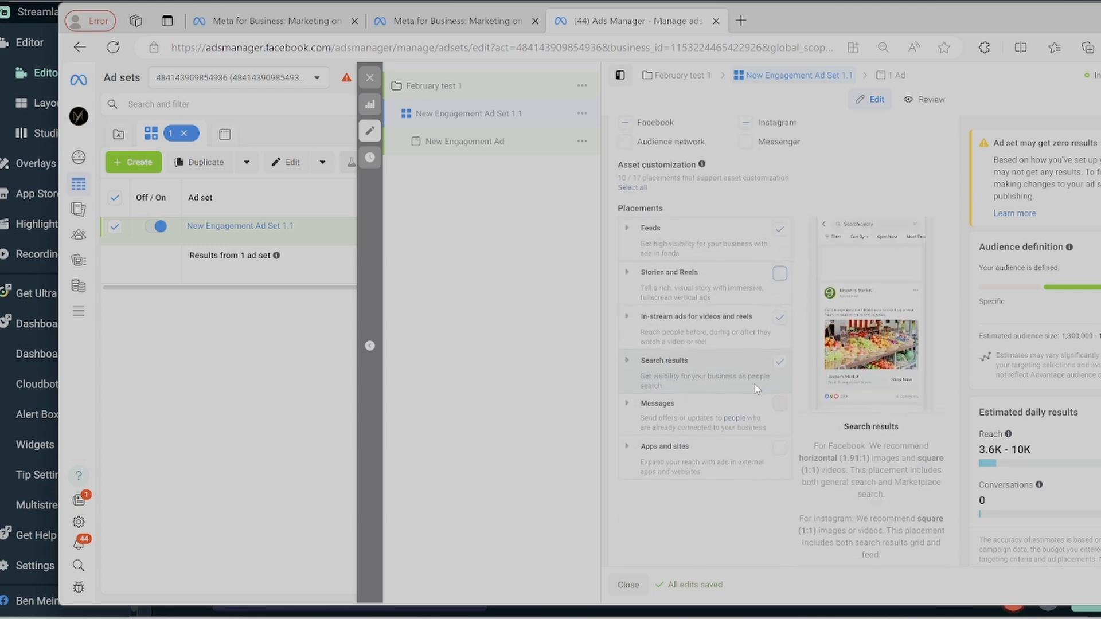
scroll(756, 393, up, 3)
scroll(757, 393, down, 1)
scroll(757, 393, down, 2)
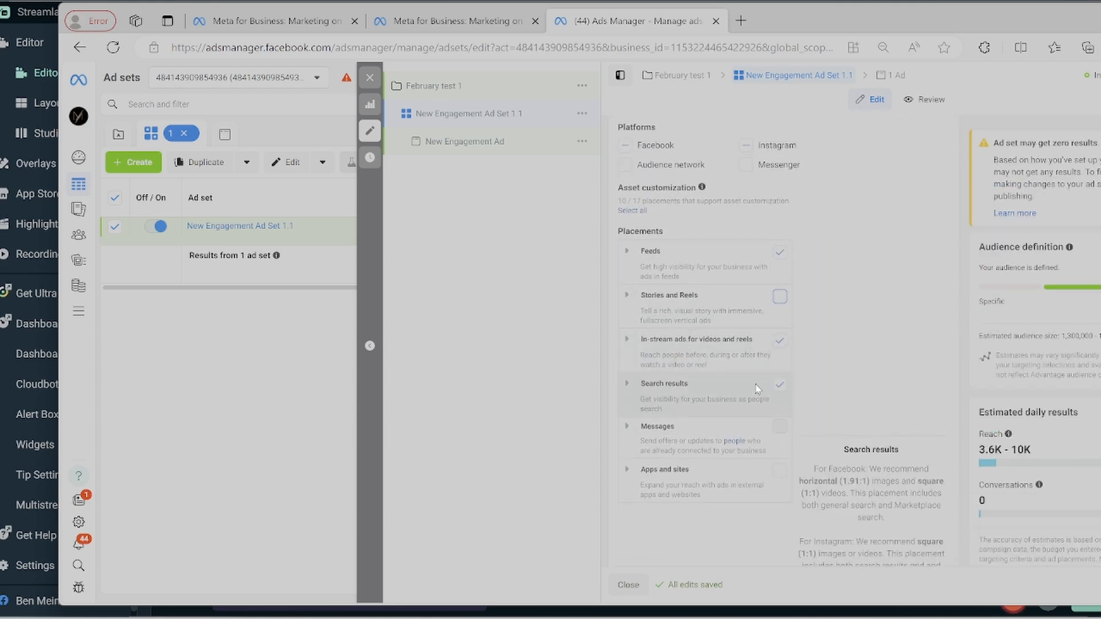
scroll(753, 378, up, 6)
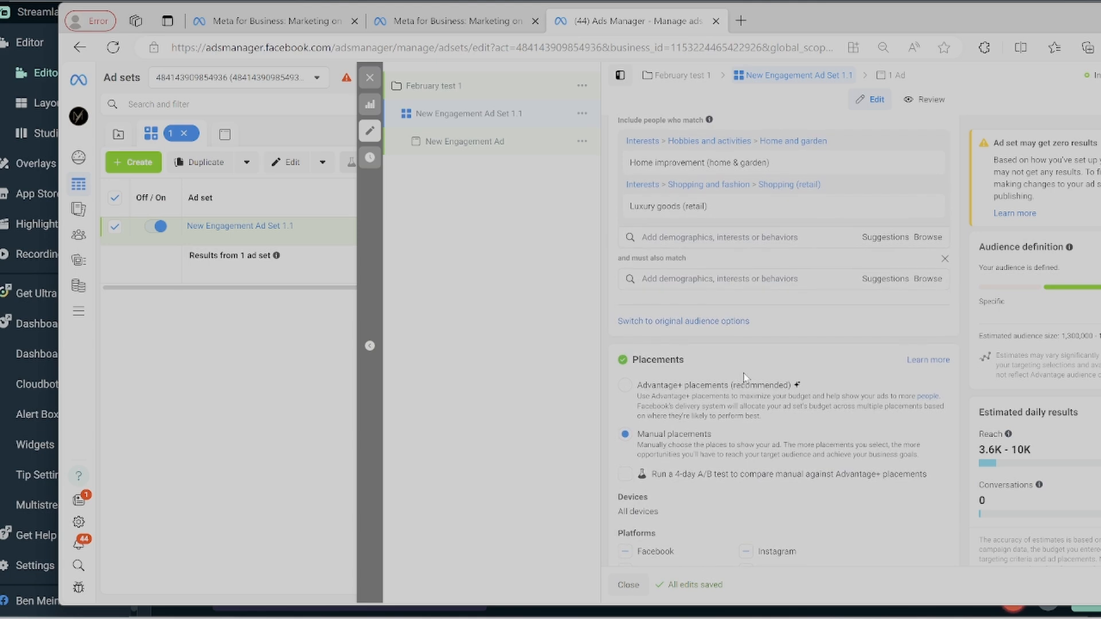